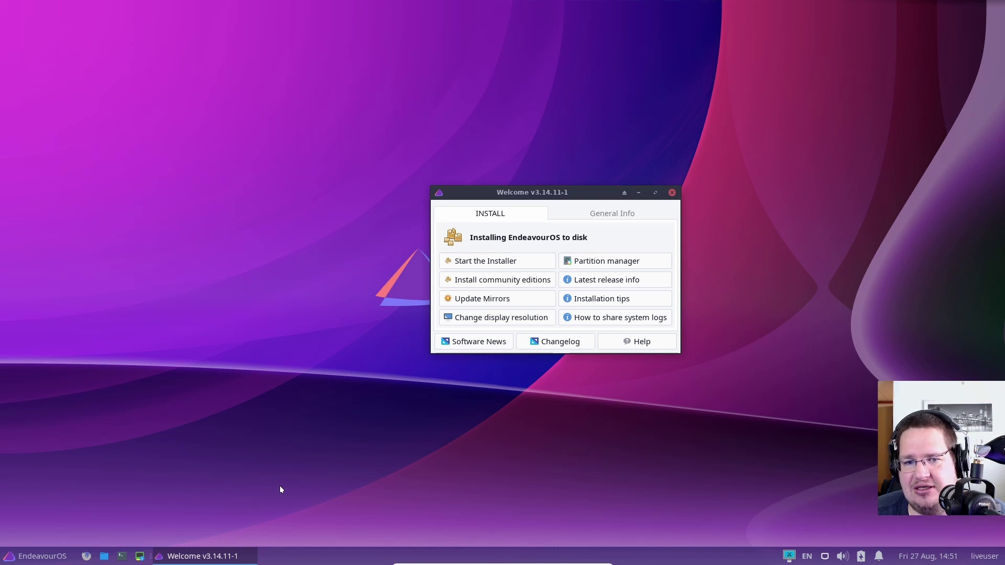
Start the installer from the EndeavourOS Welcome window's INSTALL tab.
click(453, 266)
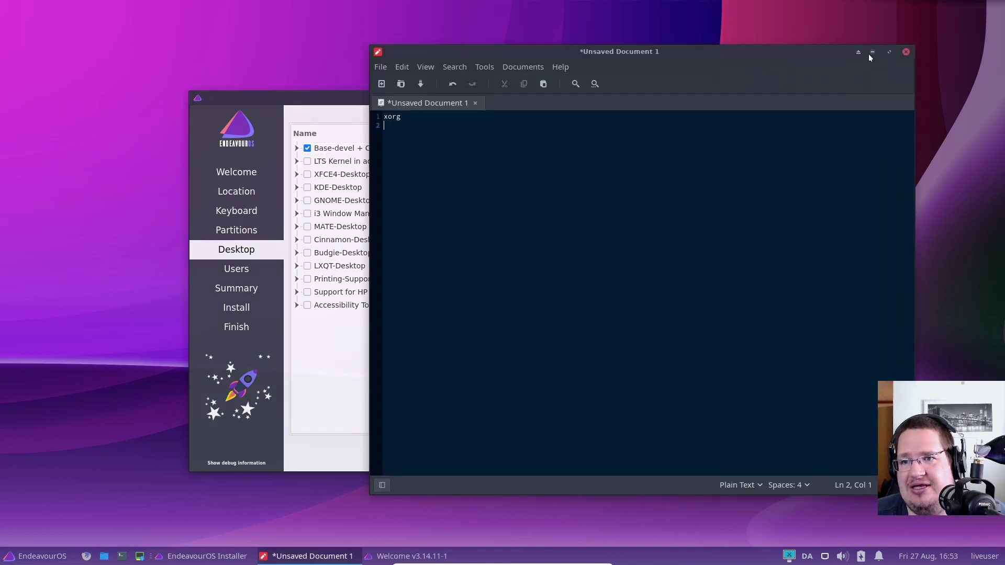
Advance to the Desktop package step and move the installer window up and to the right.
click(870, 50)
drag(623, 97, 645, 83)
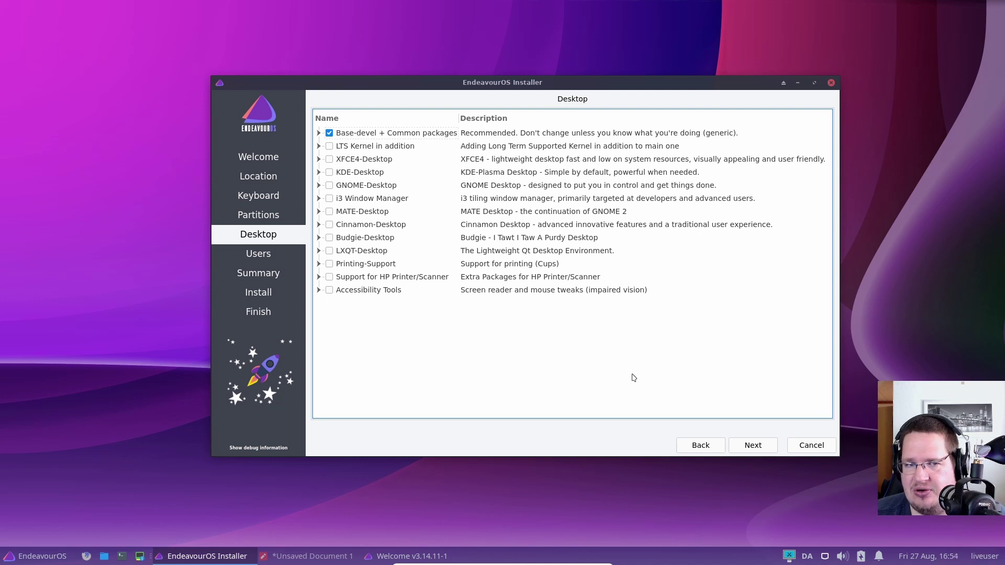
click(319, 133)
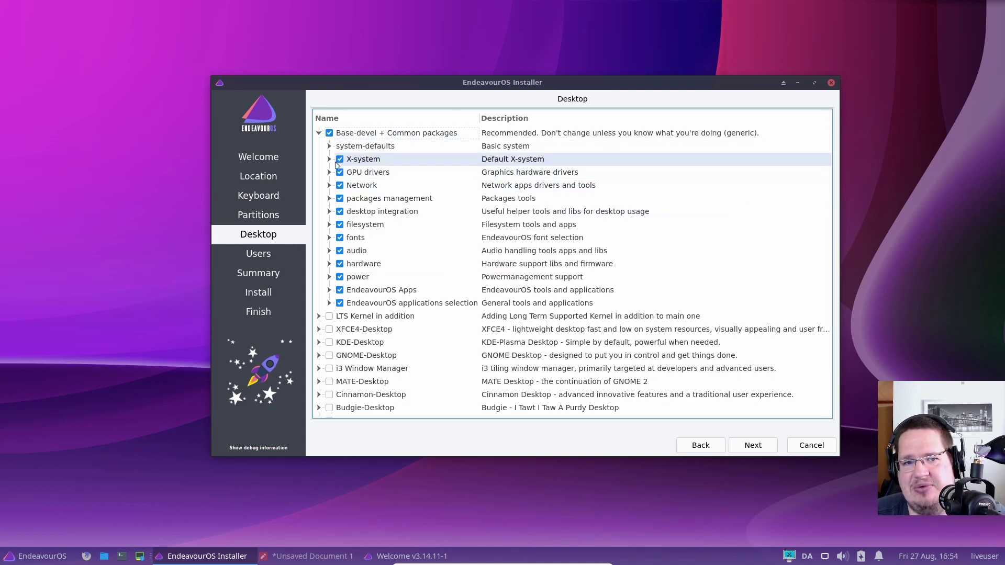
click(328, 147)
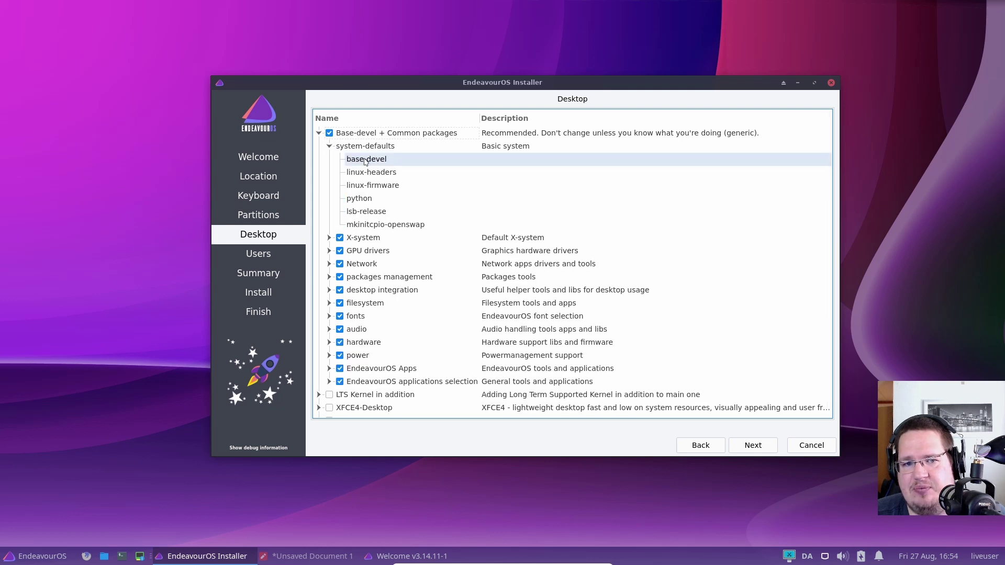
click(470, 160)
click(382, 176)
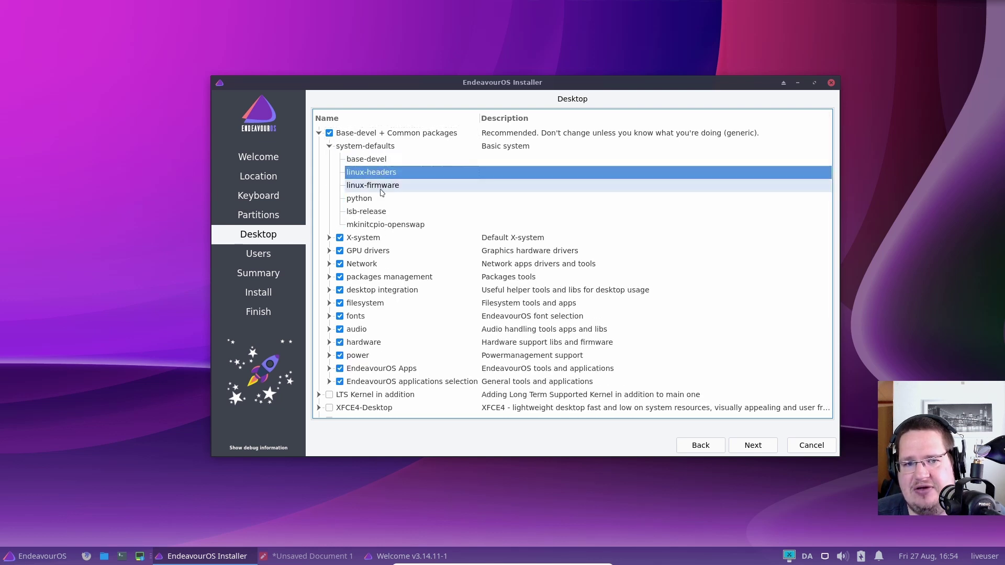
click(374, 199)
click(372, 173)
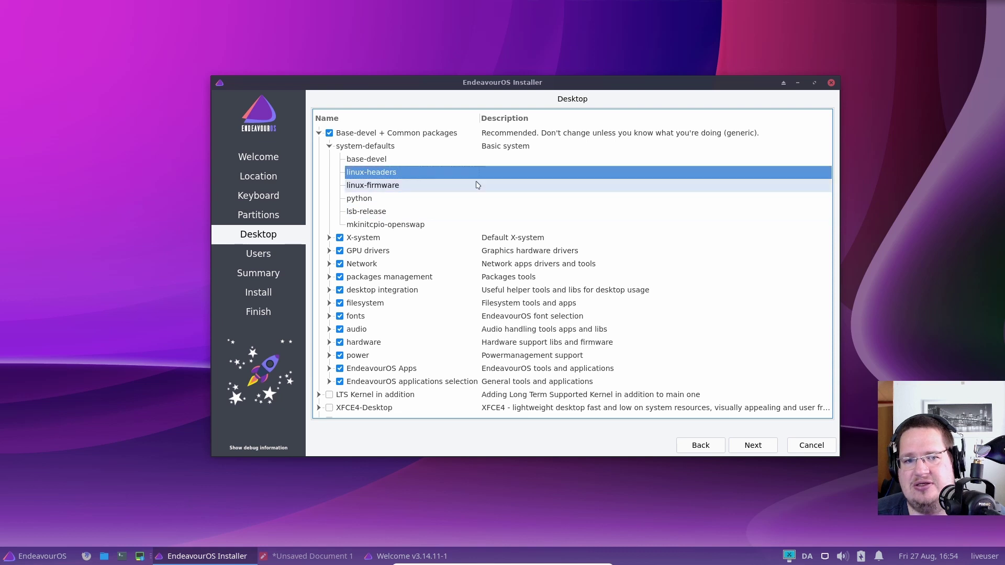
click(369, 202)
click(370, 213)
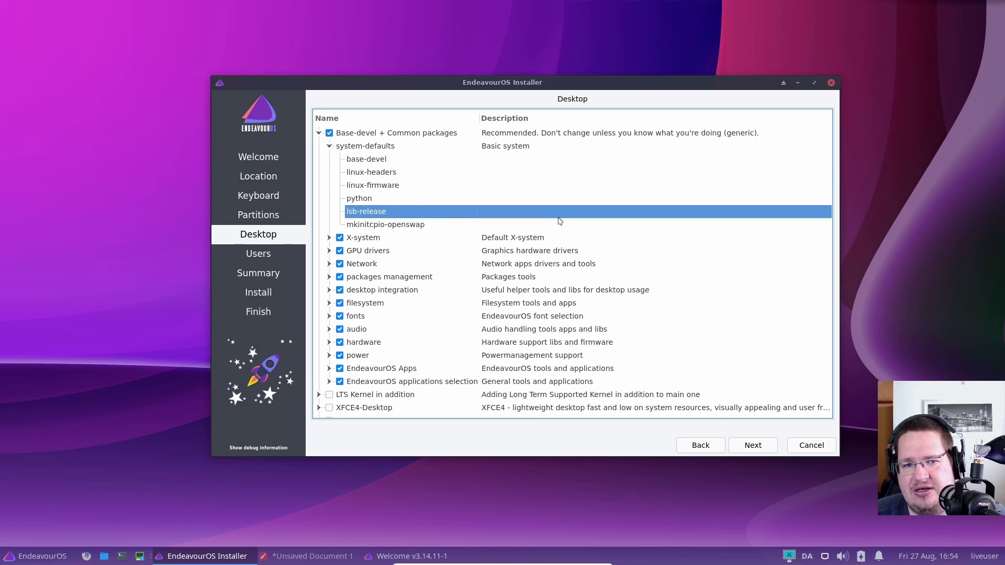
click(329, 146)
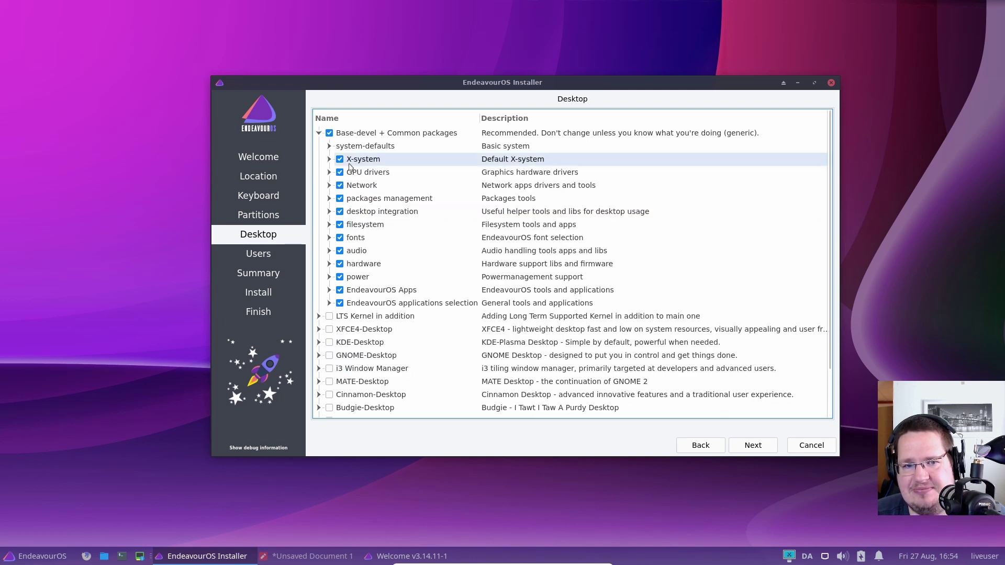
click(329, 159)
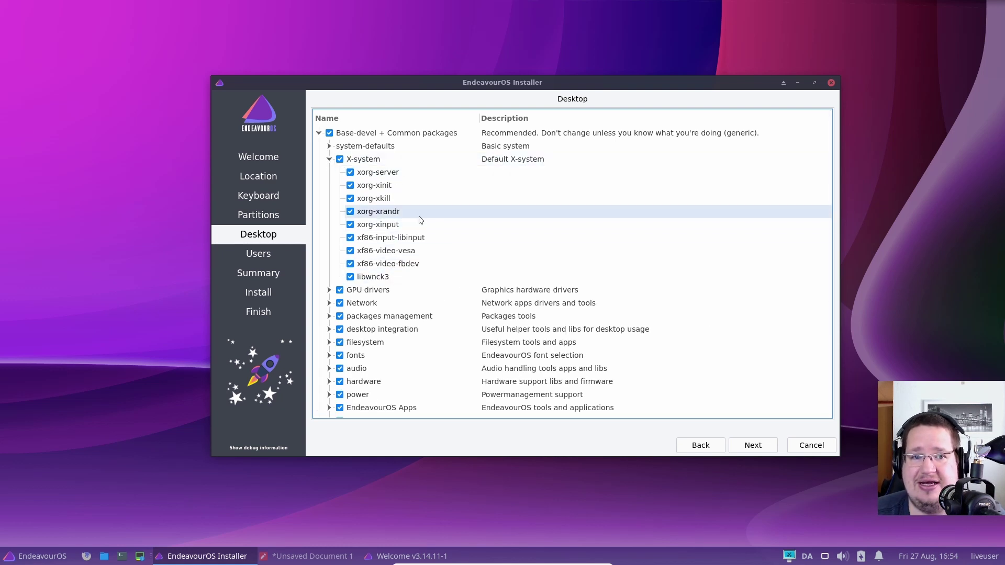
click(329, 159)
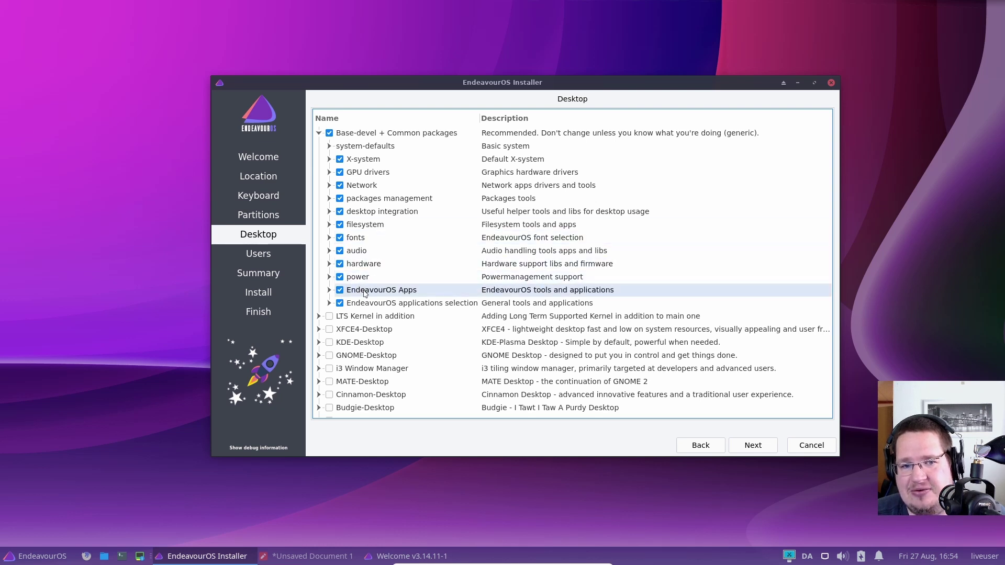
click(330, 290)
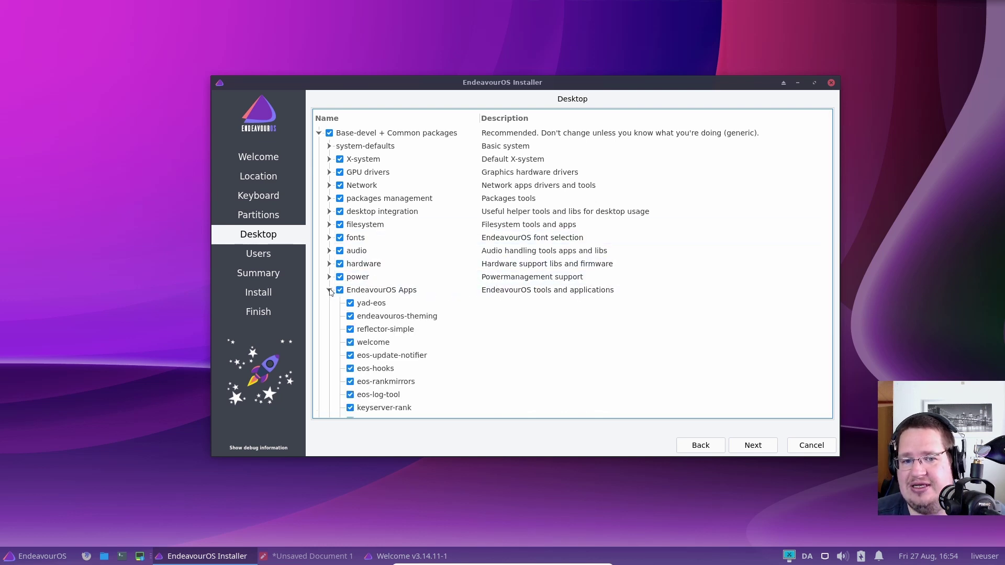
click(330, 291)
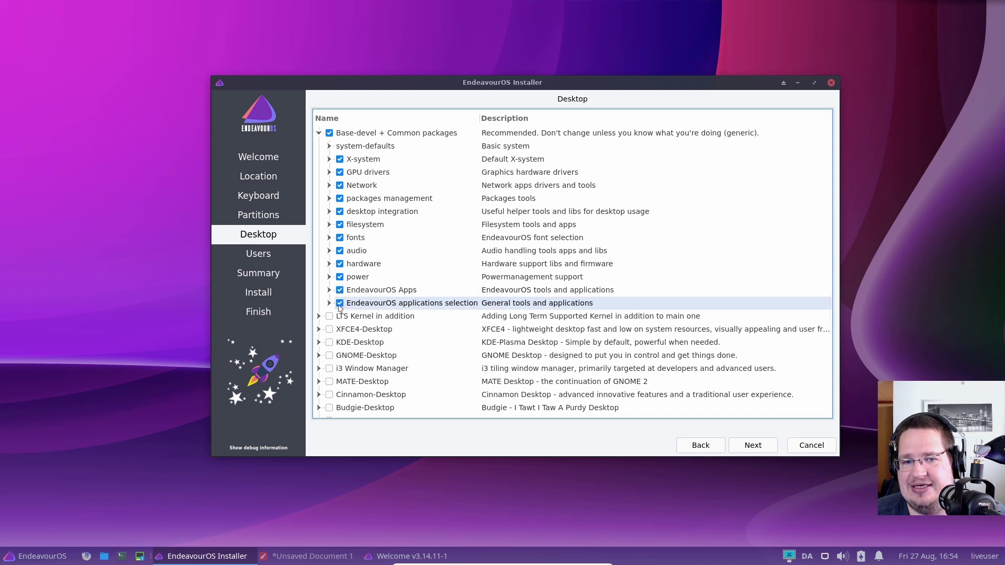
click(319, 133)
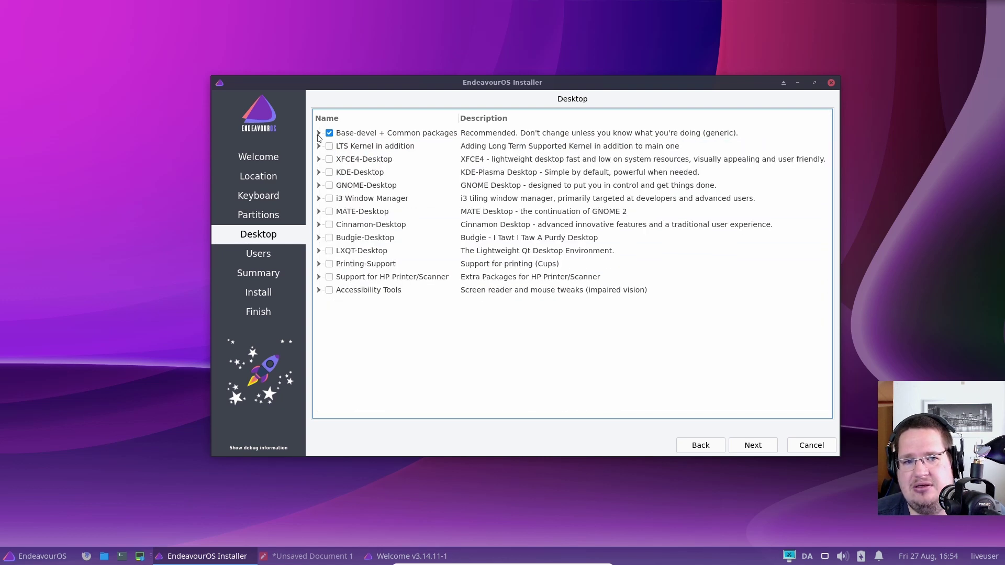
click(319, 146)
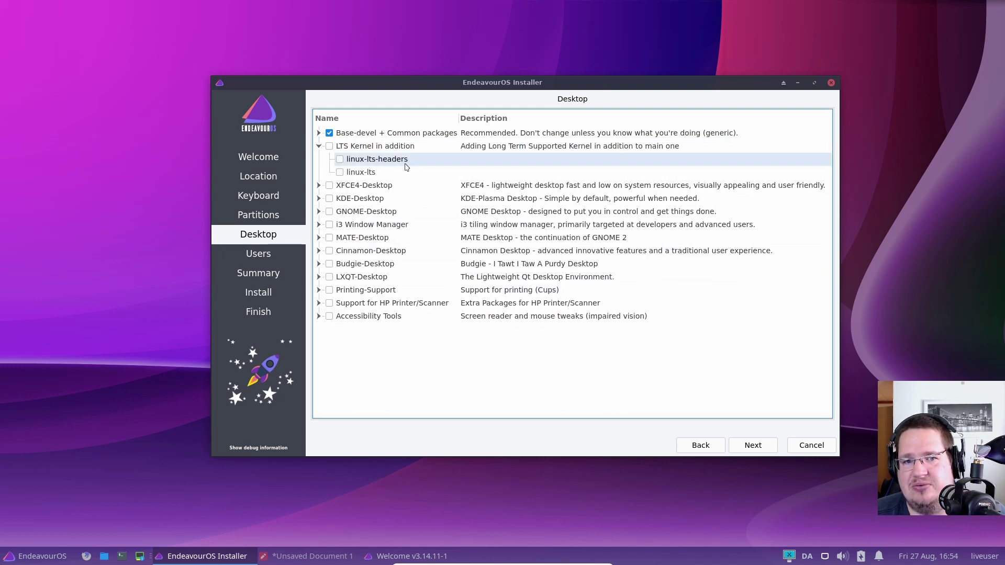
click(319, 147)
click(319, 159)
click(319, 159)
click(319, 172)
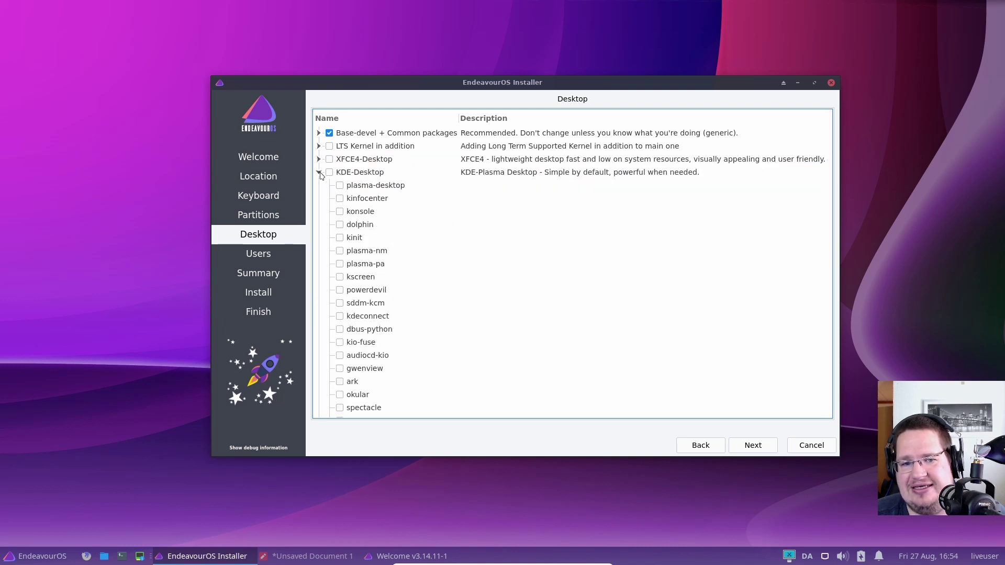
click(318, 172)
click(319, 172)
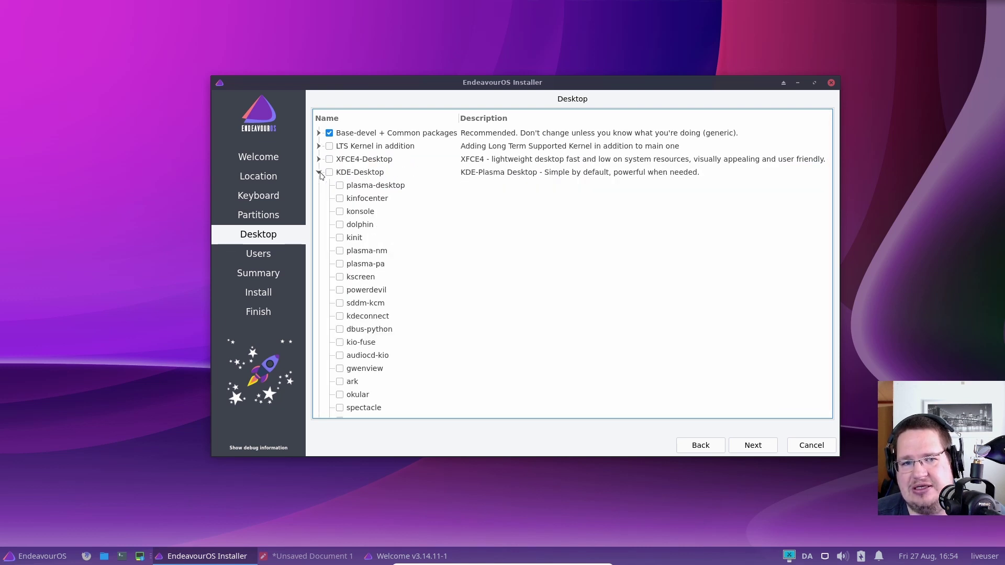
scroll(324, 224, down, 5)
scroll(324, 225, up, 5)
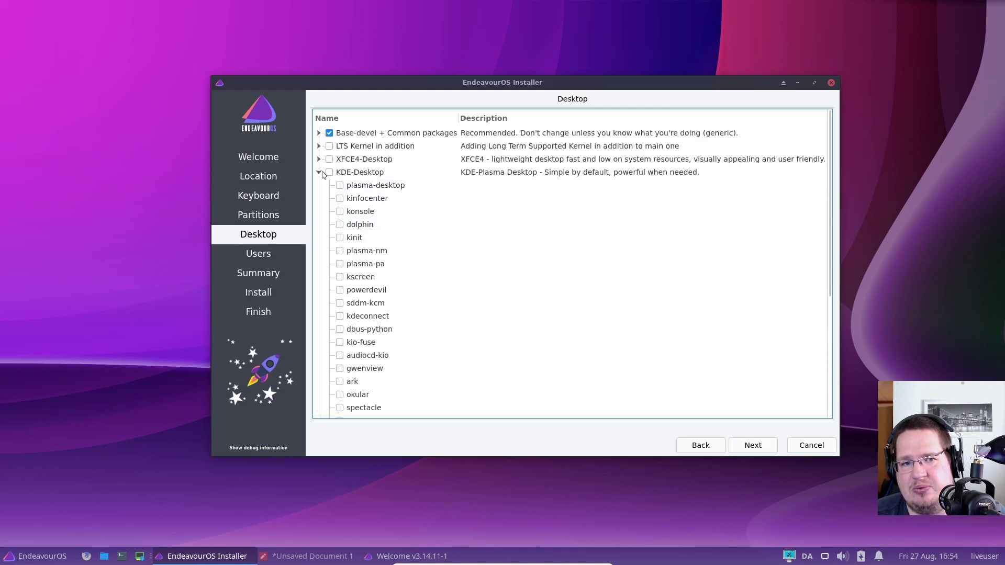
click(319, 172)
click(319, 186)
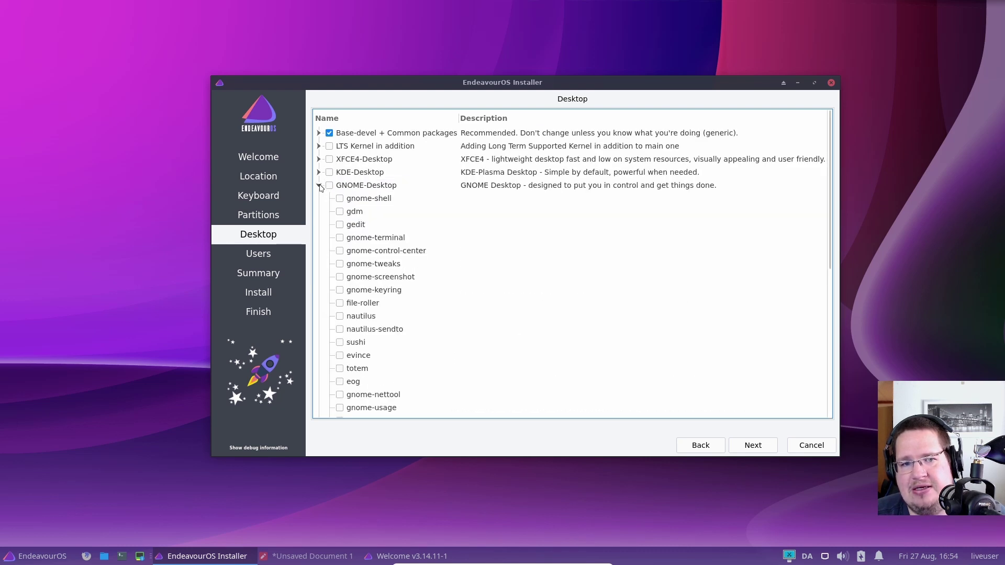
scroll(337, 224, down, 6)
scroll(337, 224, up, 6)
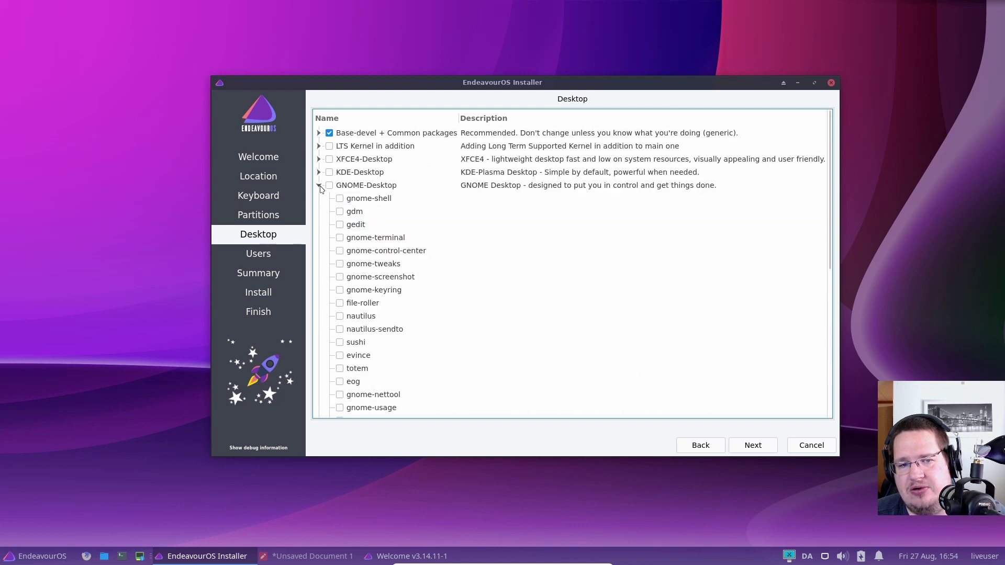
click(318, 185)
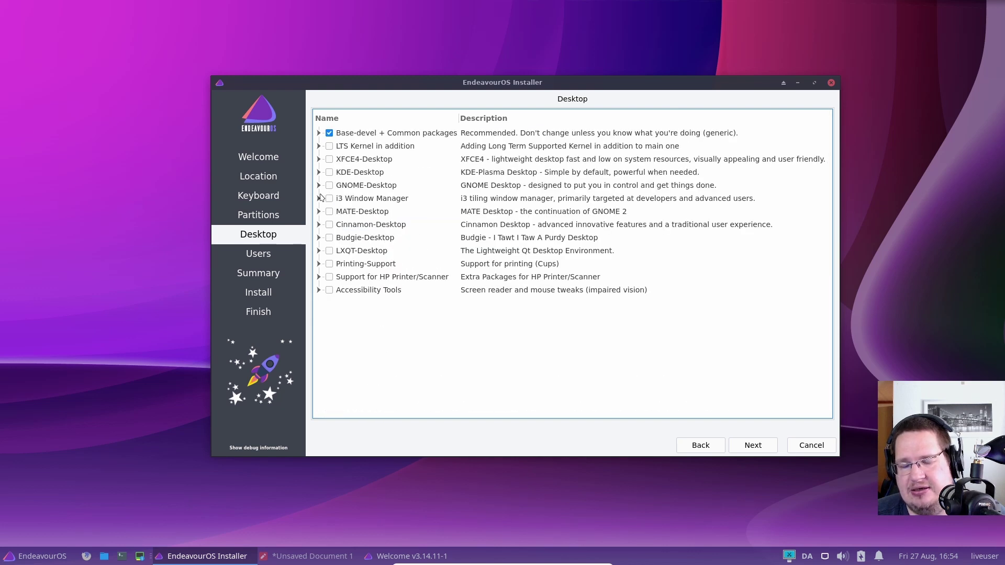
click(319, 199)
click(318, 198)
click(319, 211)
click(319, 211)
click(318, 225)
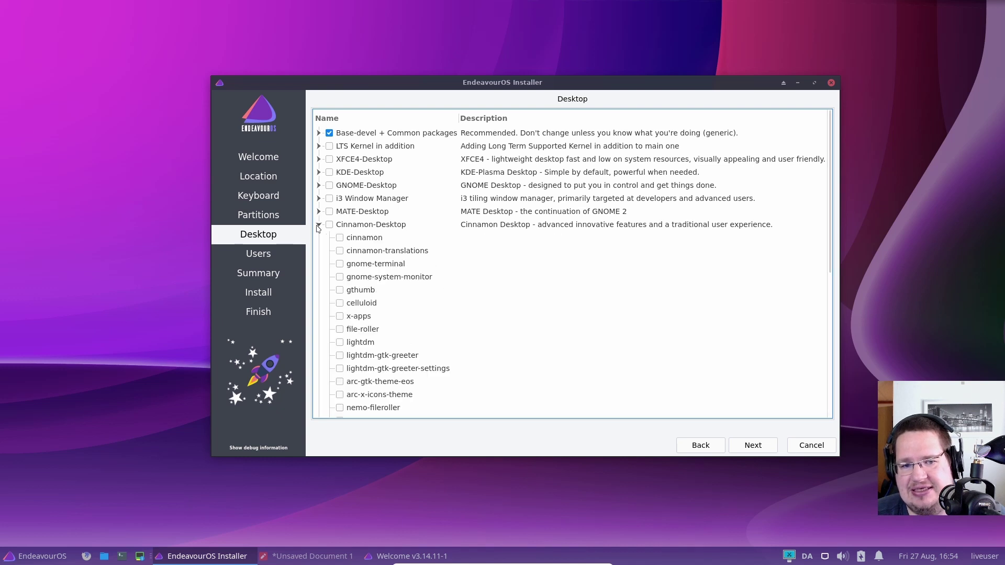
click(319, 225)
click(319, 238)
click(319, 237)
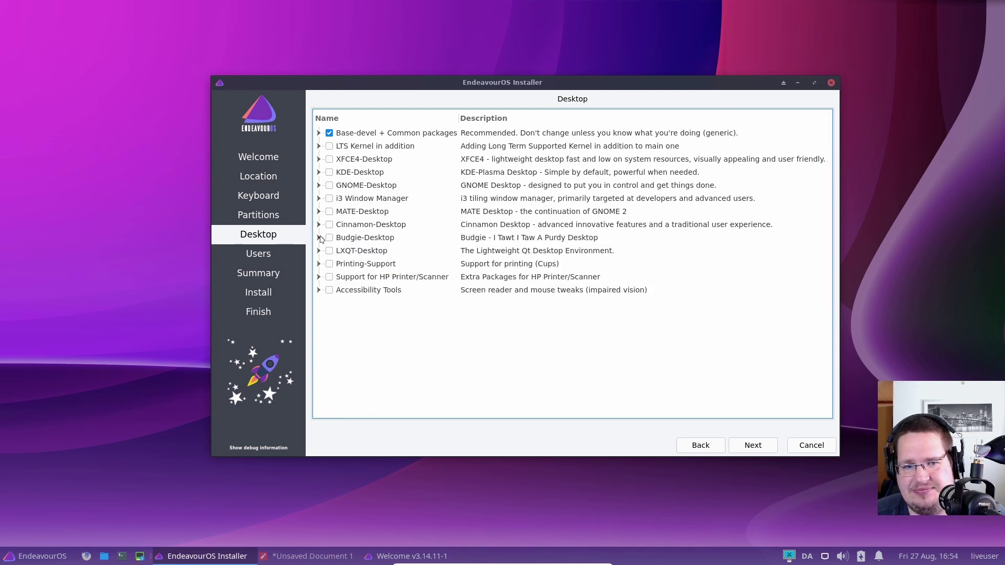
click(319, 263)
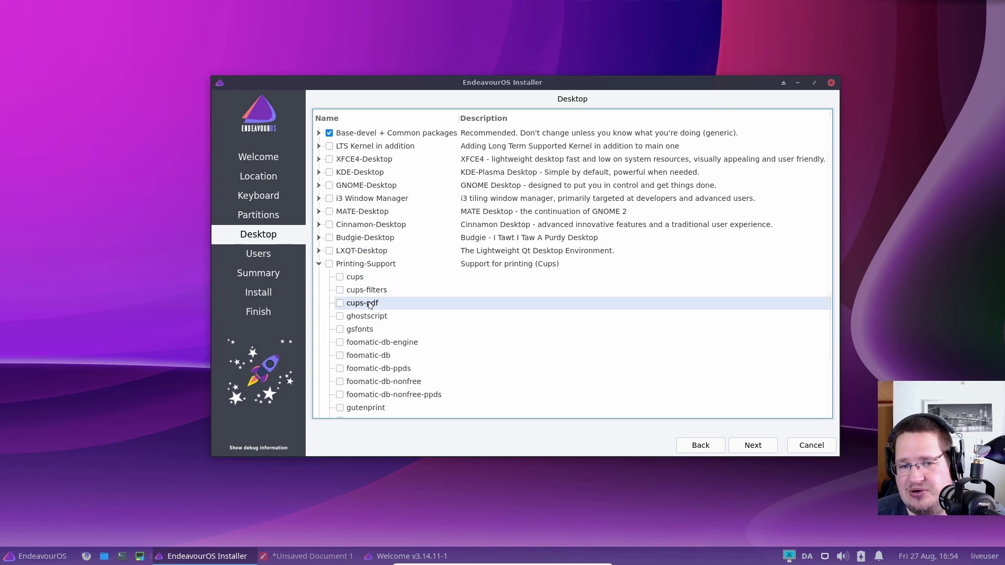
scroll(369, 306, down, 2)
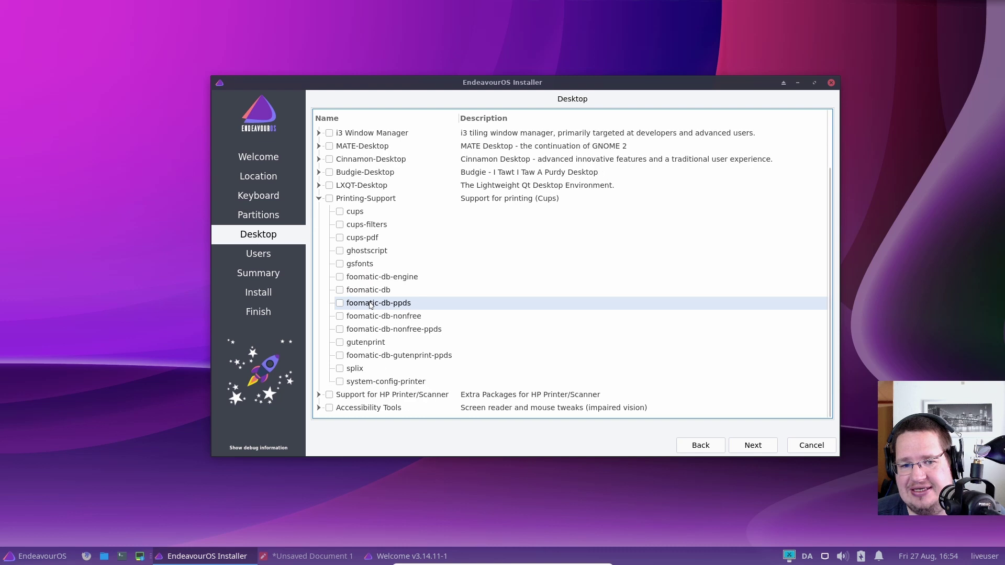
click(319, 199)
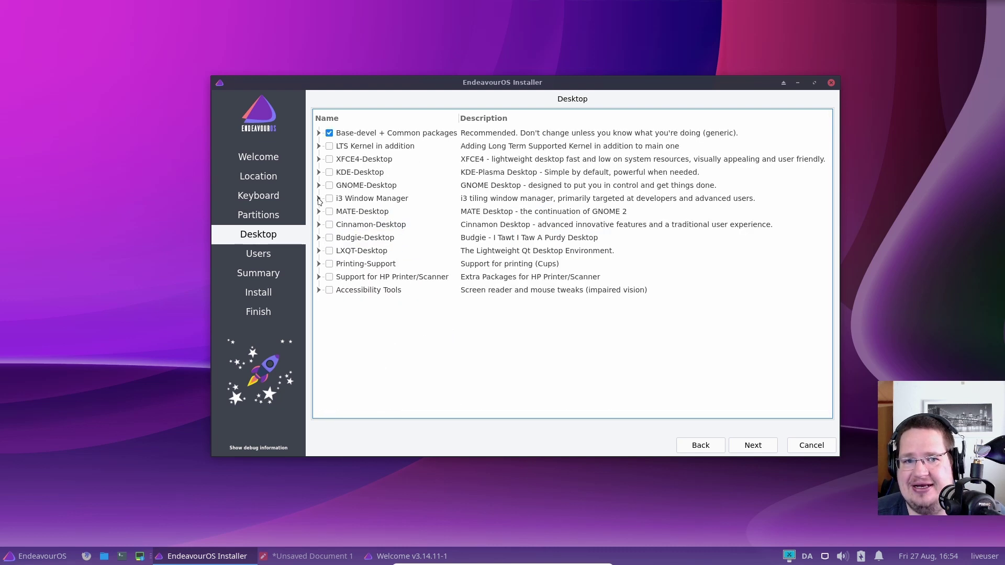
click(319, 277)
click(319, 277)
click(318, 291)
click(319, 290)
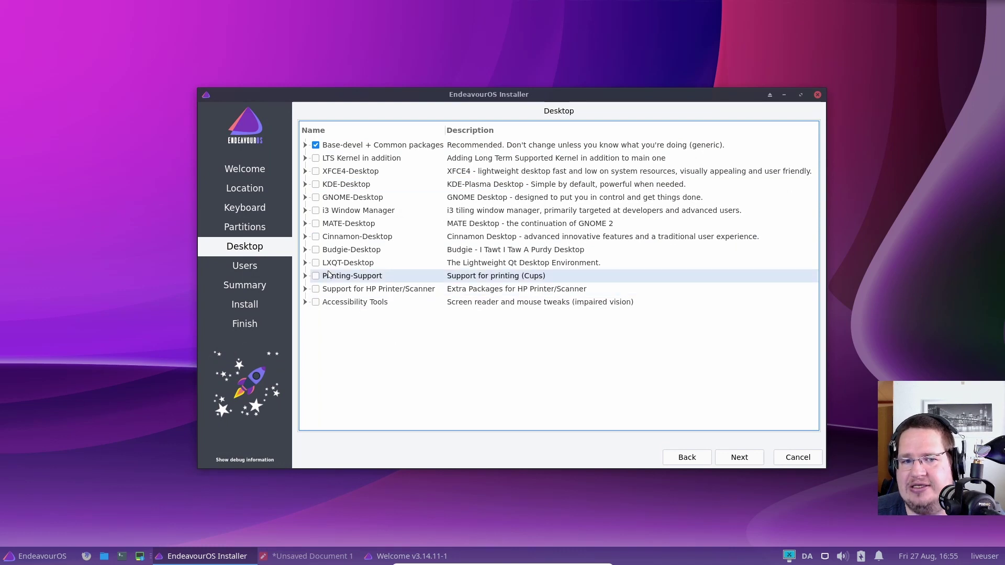
Expand KDE-Desktop and tick the whole group for installation.
click(316, 186)
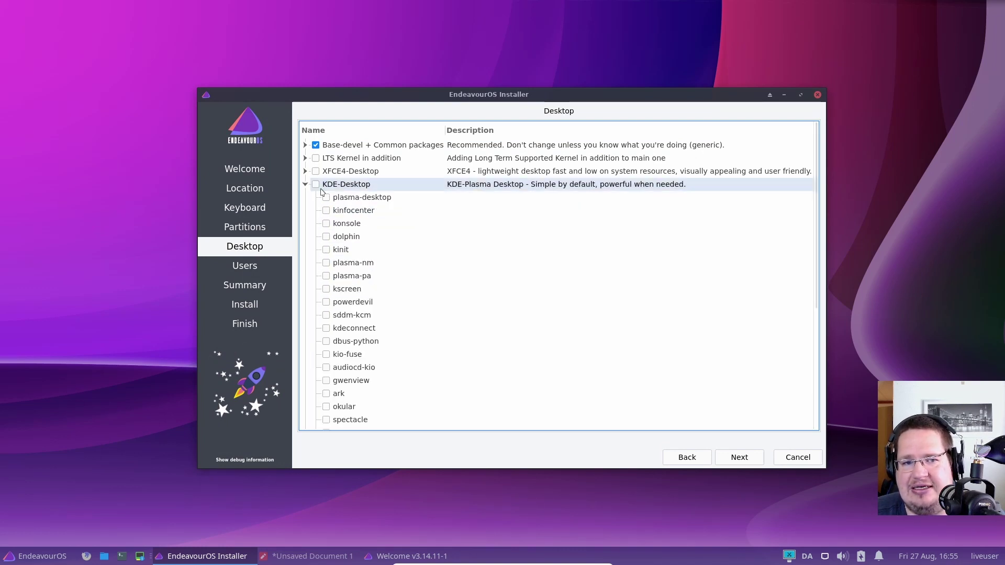
click(316, 186)
scroll(422, 303, down, 5)
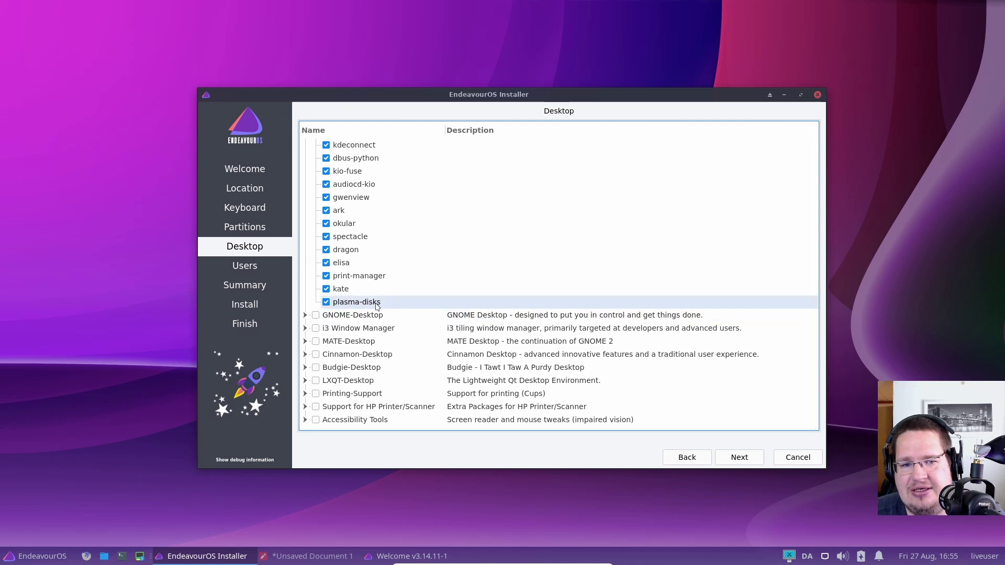
scroll(376, 307, up, 1)
Untick print-manager, dragon, okular and audiocd-kio, then collapse KDE-Desktop.
click(327, 315)
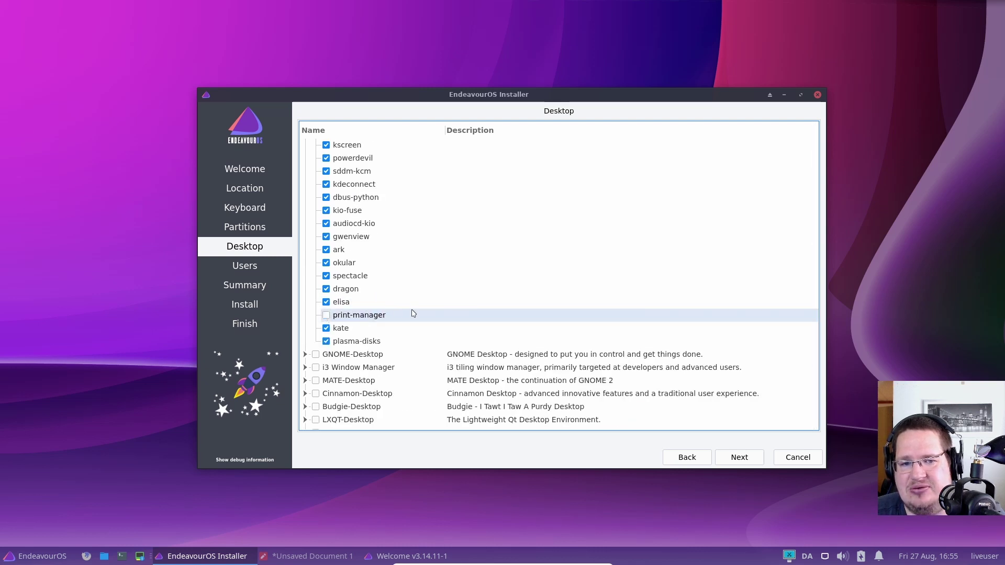
click(327, 290)
click(326, 263)
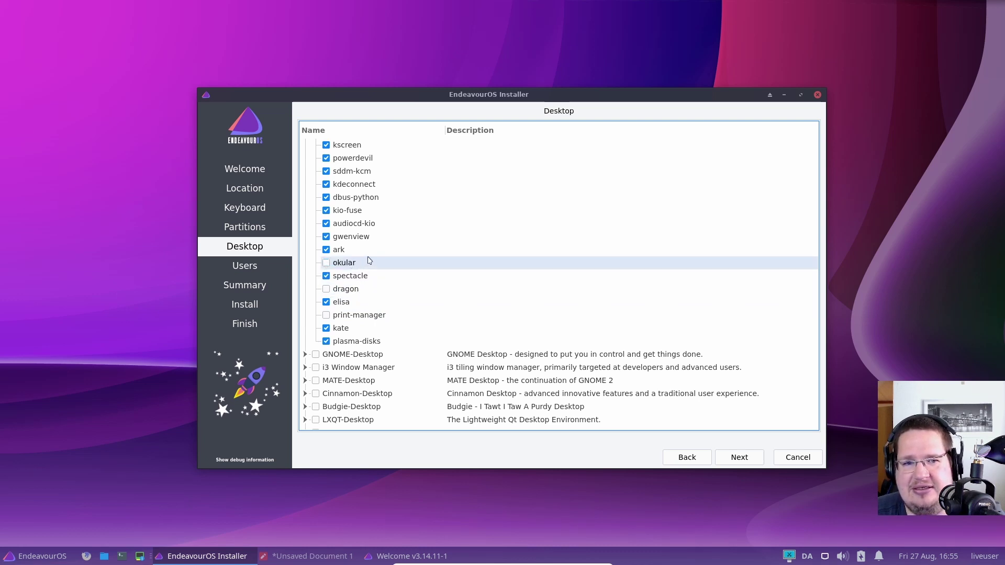
scroll(370, 261, up, 1)
click(327, 263)
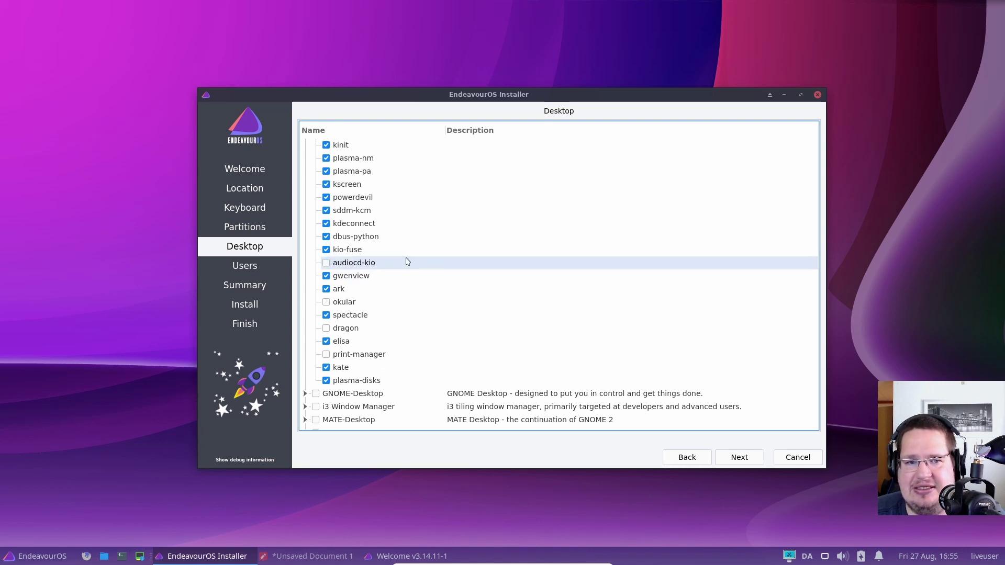
click(375, 225)
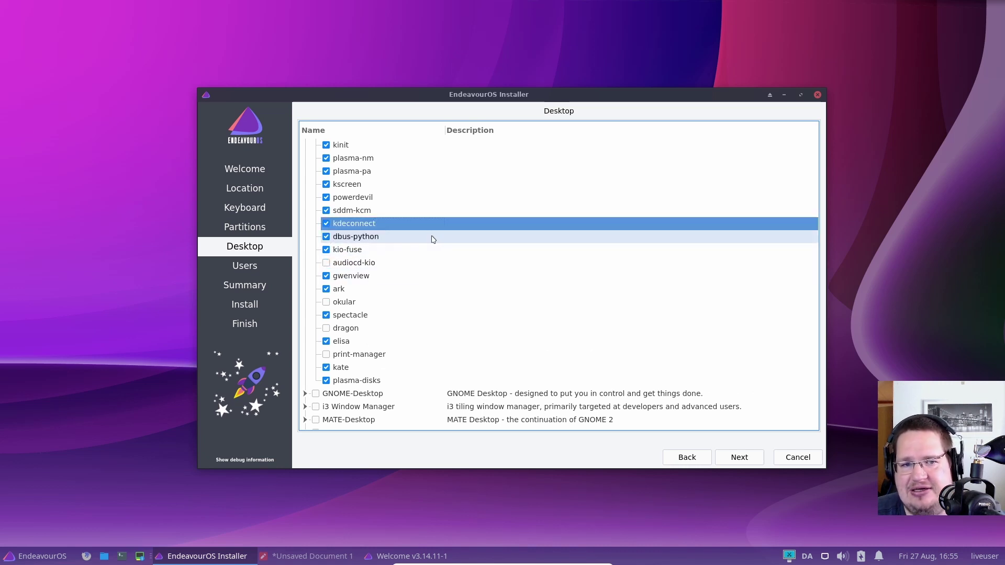
scroll(433, 236, up, 2)
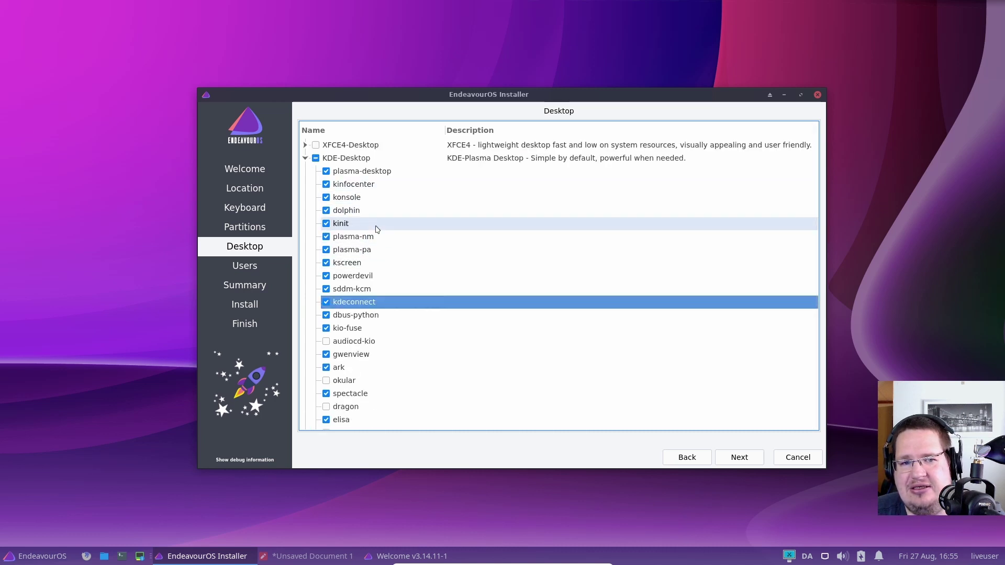
click(305, 159)
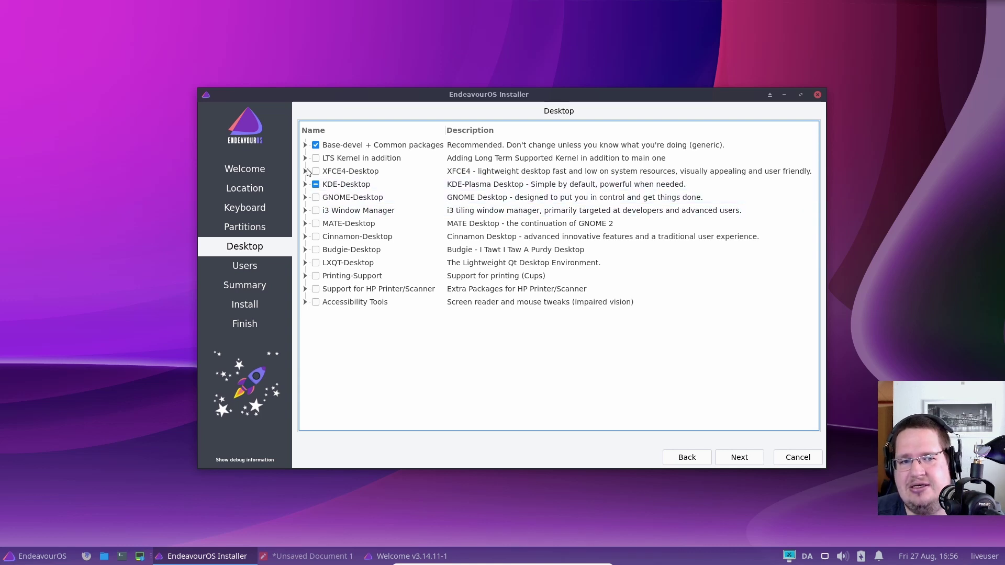
Untick EndeavourOS Apps and EndeavourOS applications selection under Base-devel + Common packages.
click(305, 145)
click(326, 302)
click(326, 315)
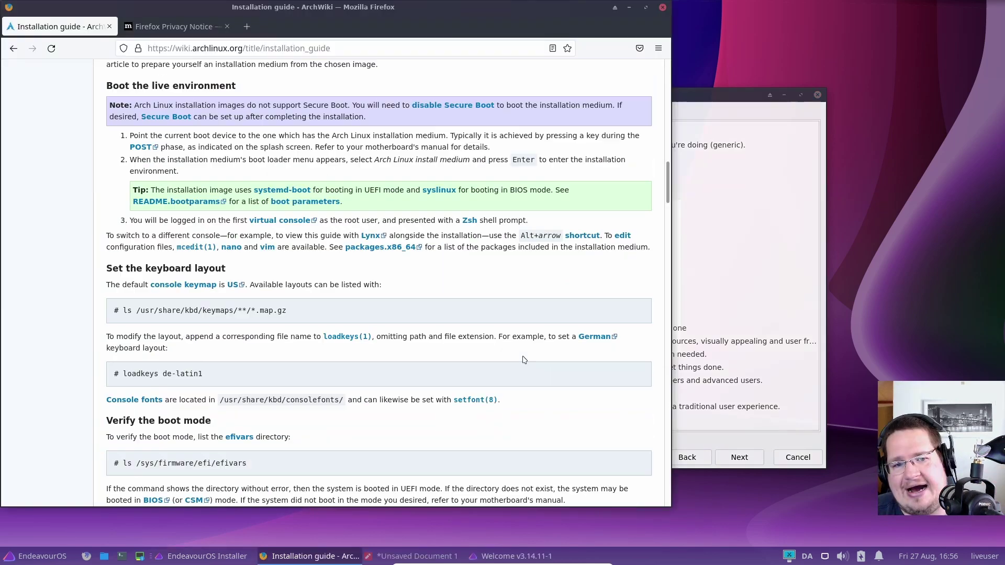
scroll(524, 360, down, 15)
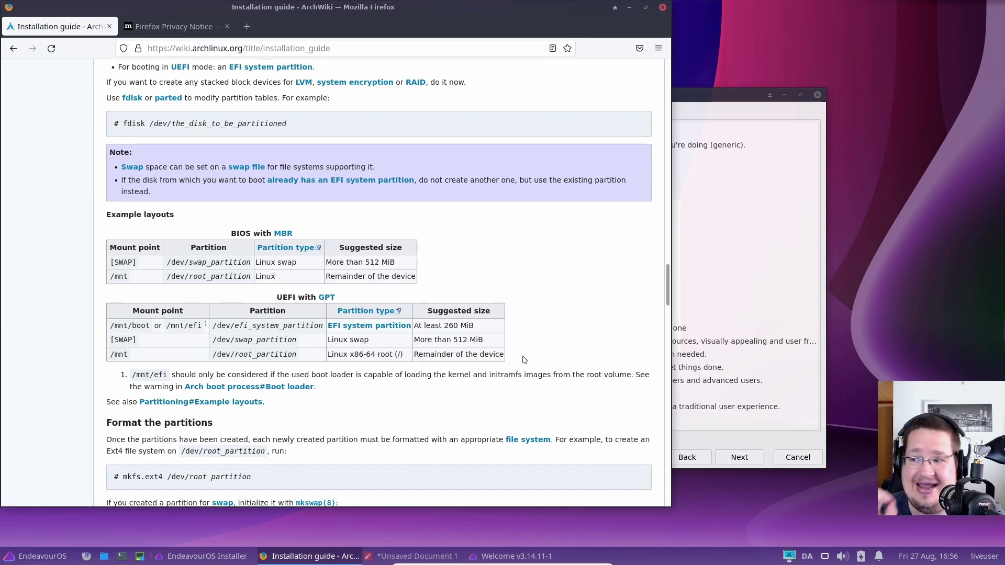
click(695, 115)
Untick KDE-Desktop, then briefly inspect the GPU drivers, Network and packages management lists.
click(315, 355)
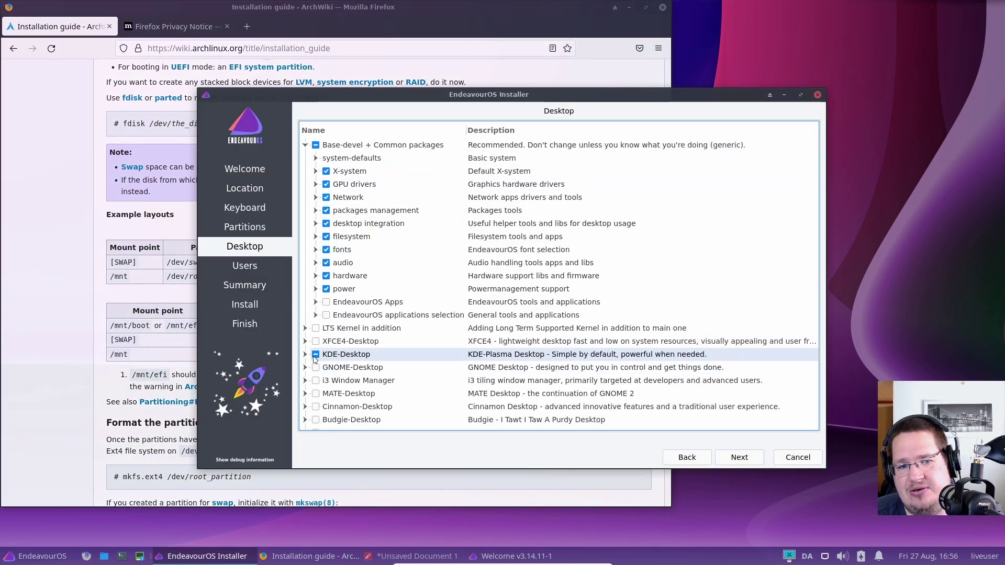
click(316, 356)
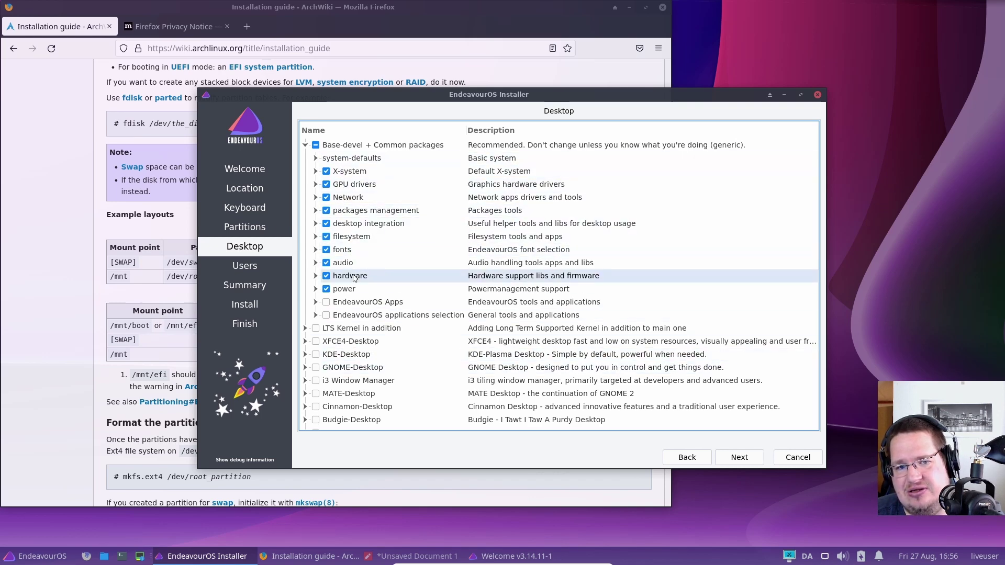
click(316, 185)
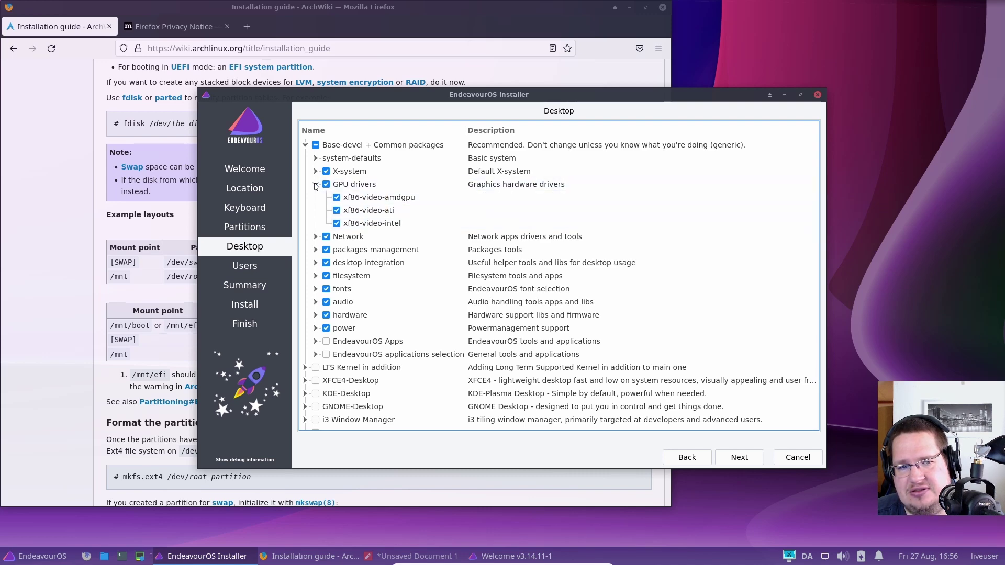
click(316, 185)
click(316, 198)
click(316, 197)
click(316, 211)
click(316, 211)
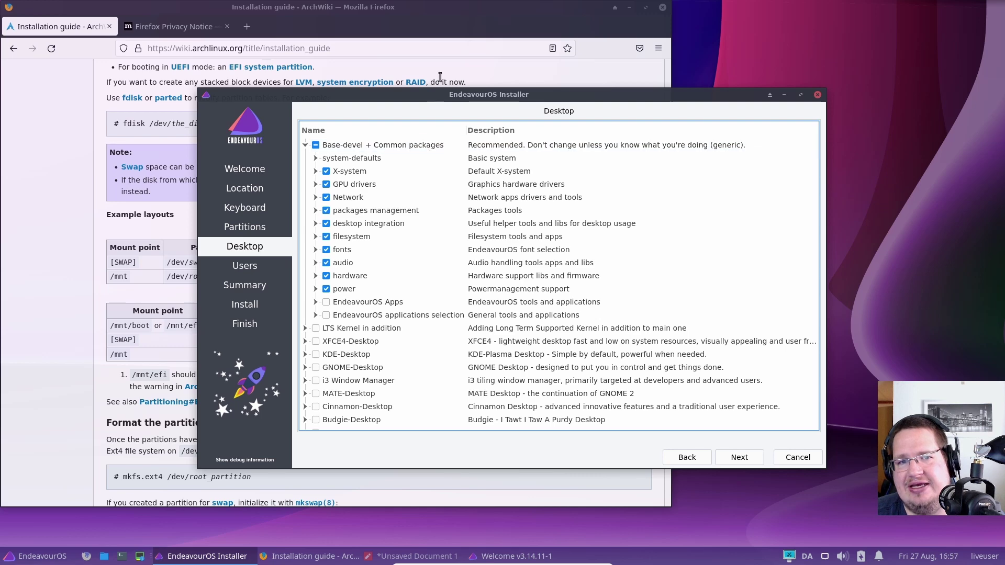
Scroll the ArchWiki guide to Initramfs, select 'mkinitcpio -P', then raise the installer again.
click(447, 19)
scroll(497, 290, down, 15)
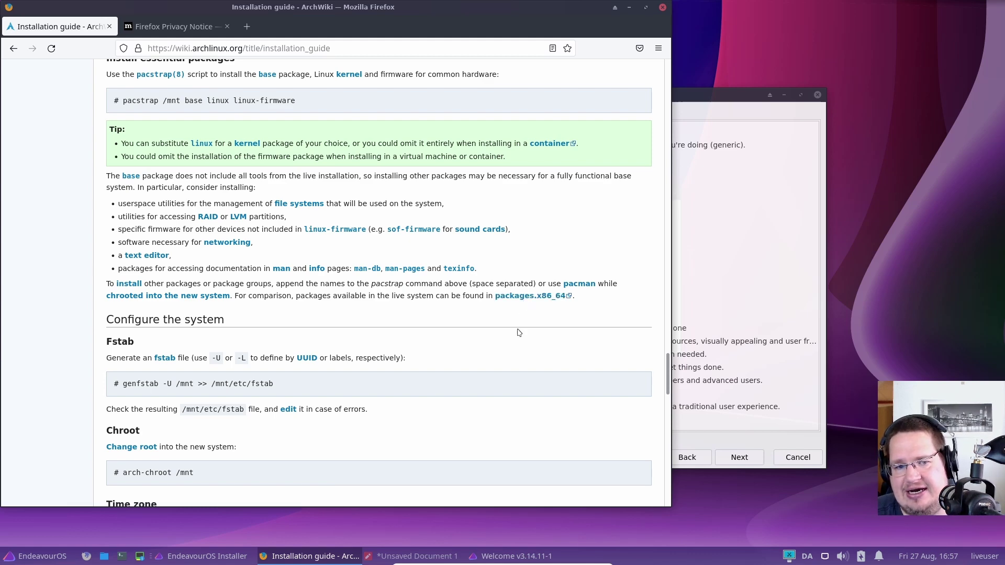
scroll(518, 332, down, 10)
scroll(519, 333, down, 6)
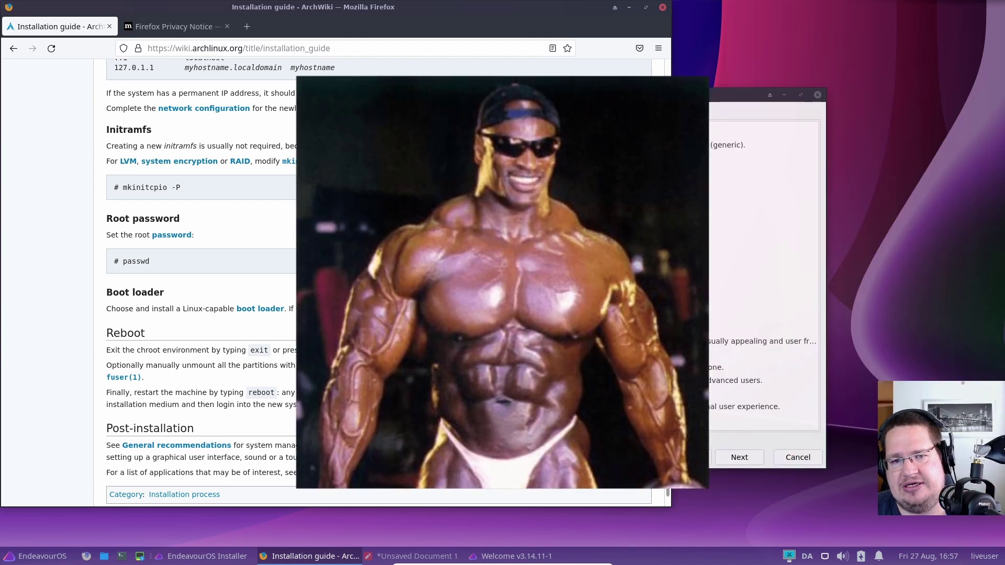
scroll(194, 260, down, 3)
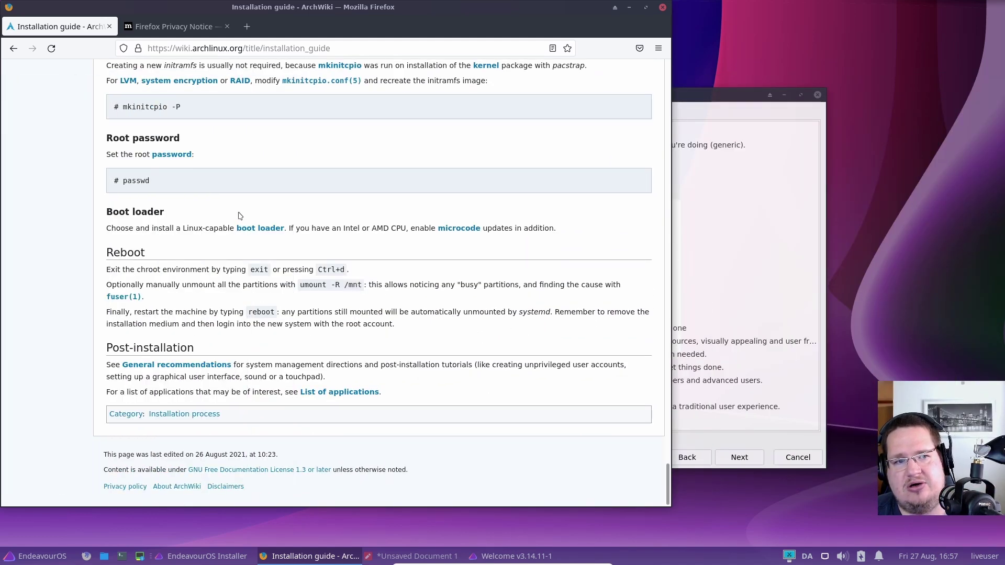
scroll(195, 260, up, 6)
drag(179, 285, 124, 286)
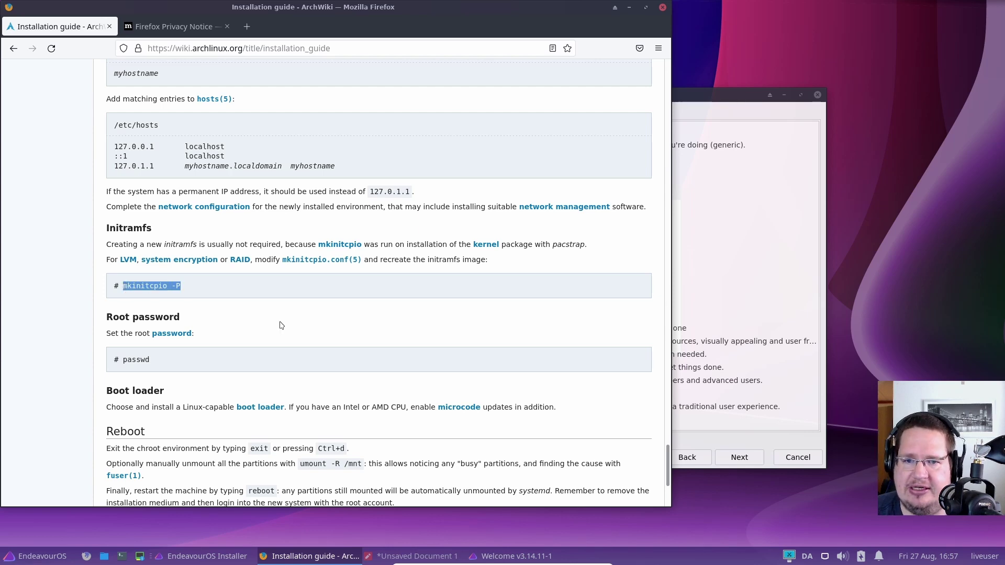
drag(681, 91, 669, 79)
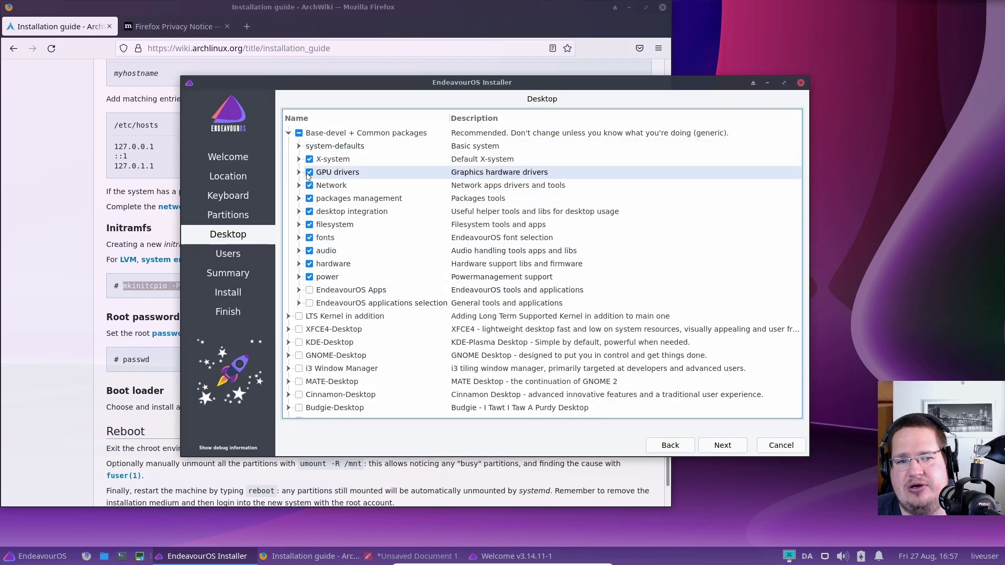
Exclude intel-ucode from the hardware group and collapse it.
click(302, 265)
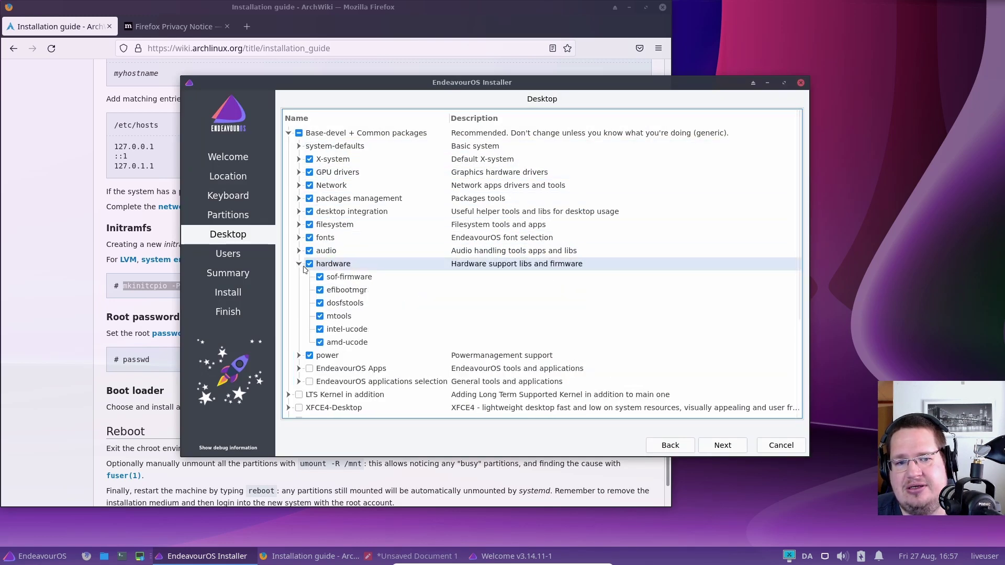
click(320, 330)
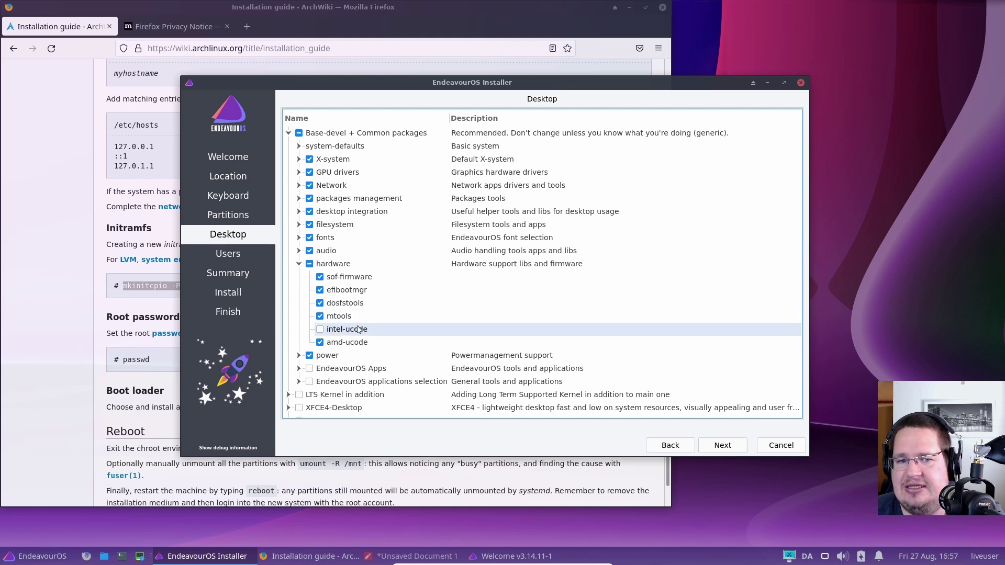
click(299, 263)
drag(477, 21, 527, 31)
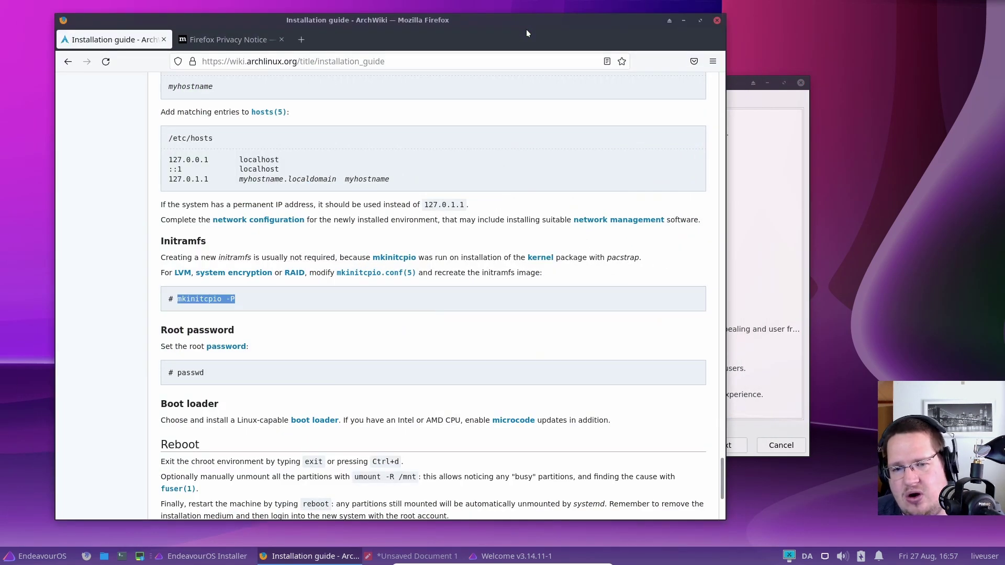
scroll(464, 350, down, 4)
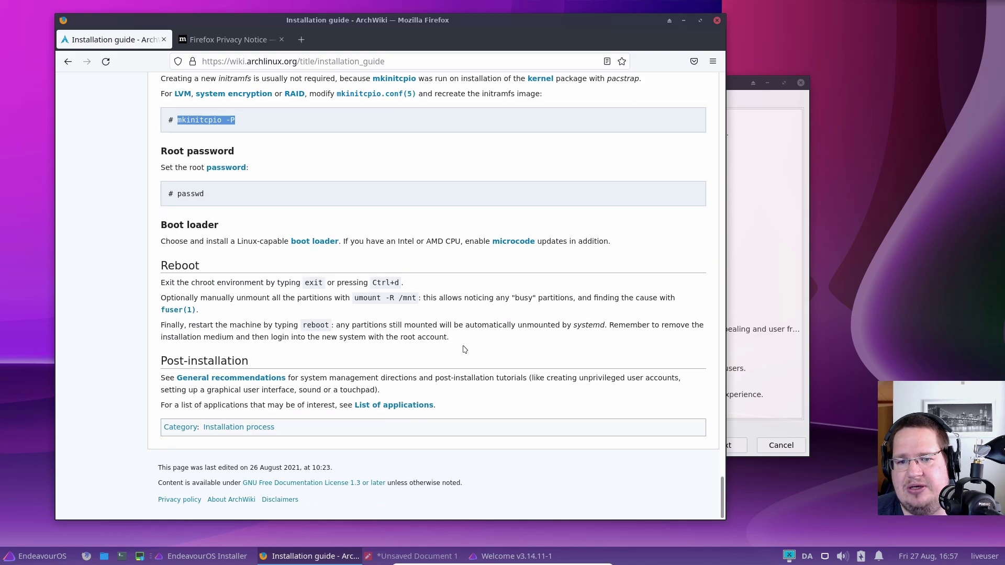
scroll(464, 349, up, 20)
key(alt+Tab)
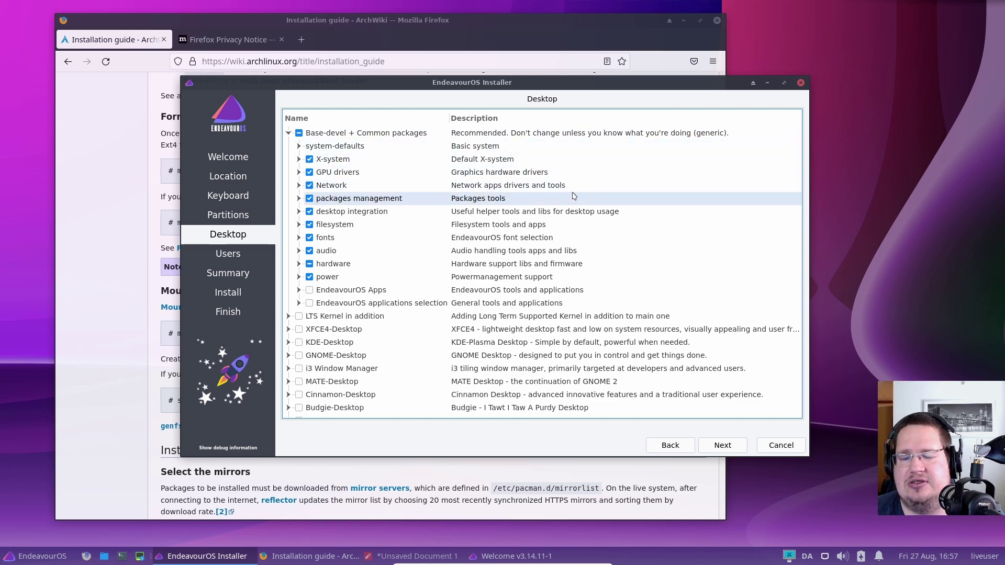
click(510, 31)
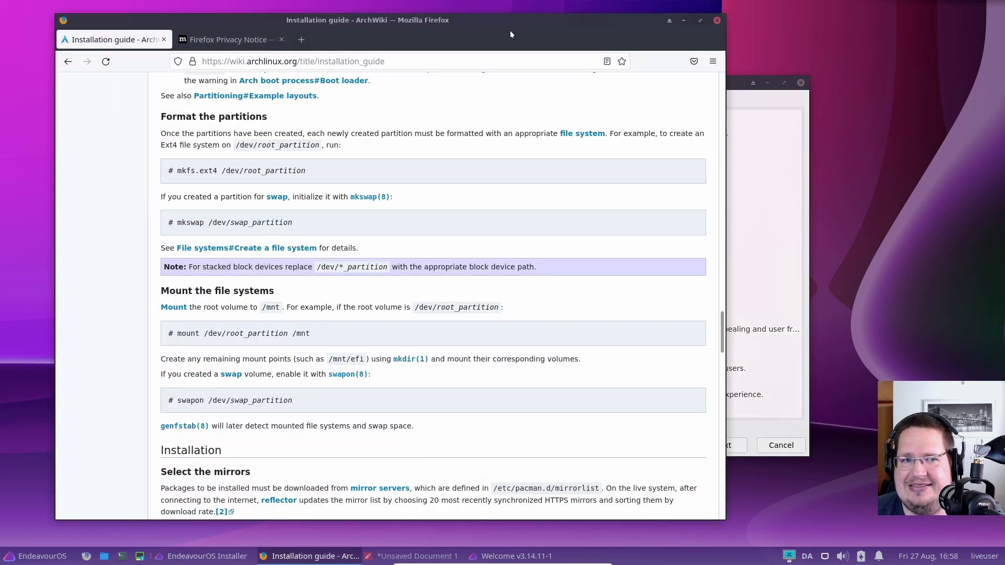
scroll(639, 251, down, 2)
key(alt+Tab)
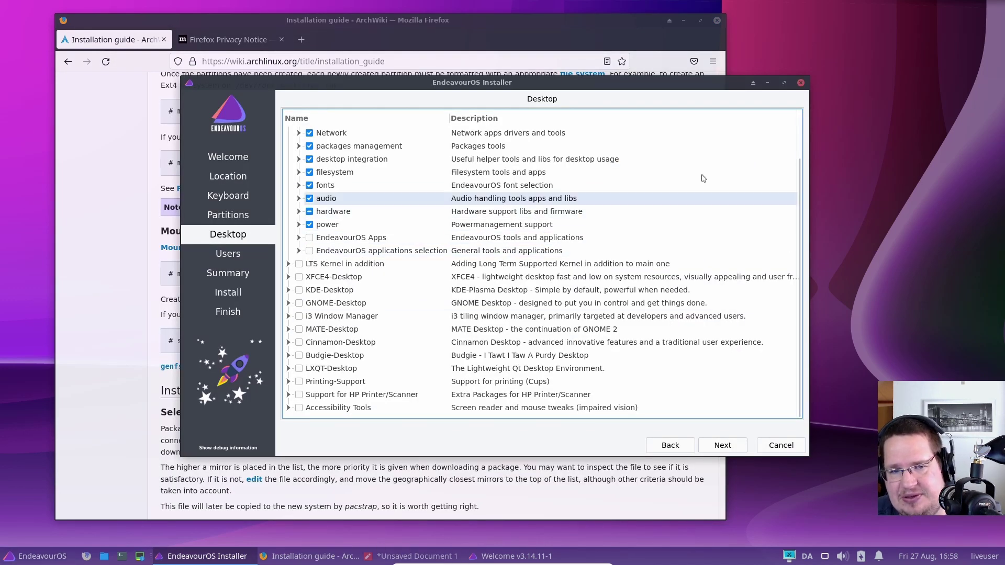
Reposition the installer right over the wiki and scroll the Desktop list to the top.
drag(585, 89, 677, 103)
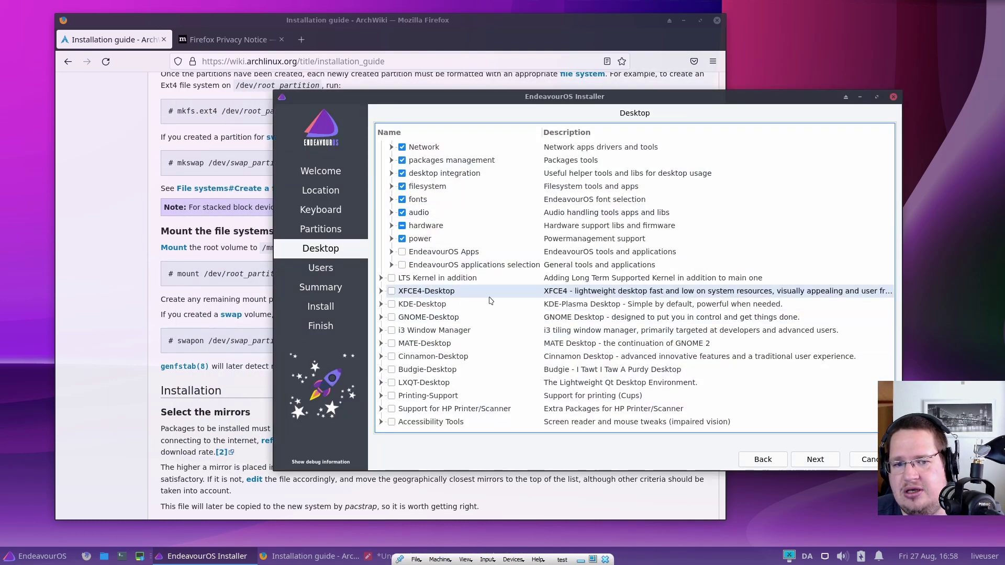
click(362, 40)
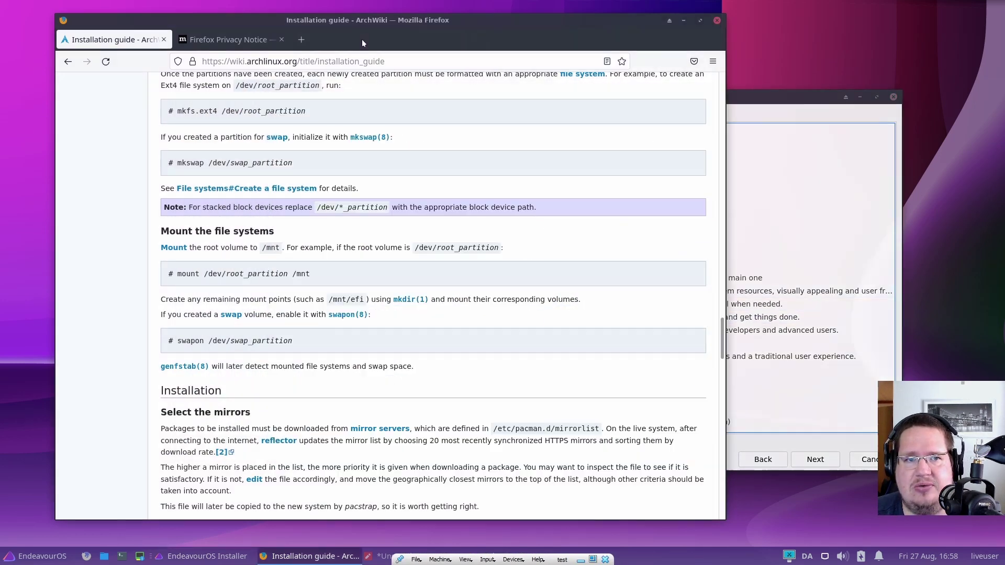
drag(772, 93, 736, 87)
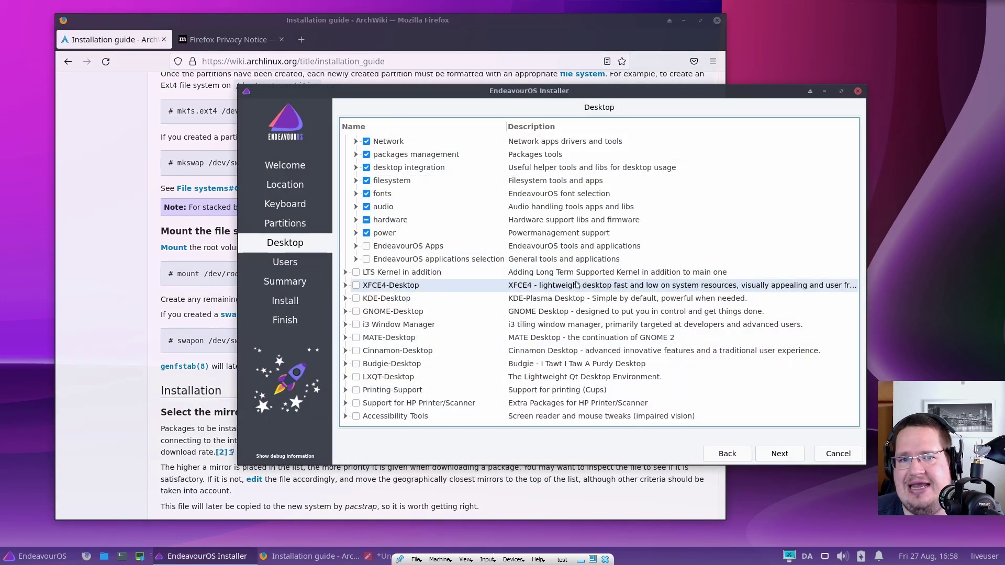
click(470, 36)
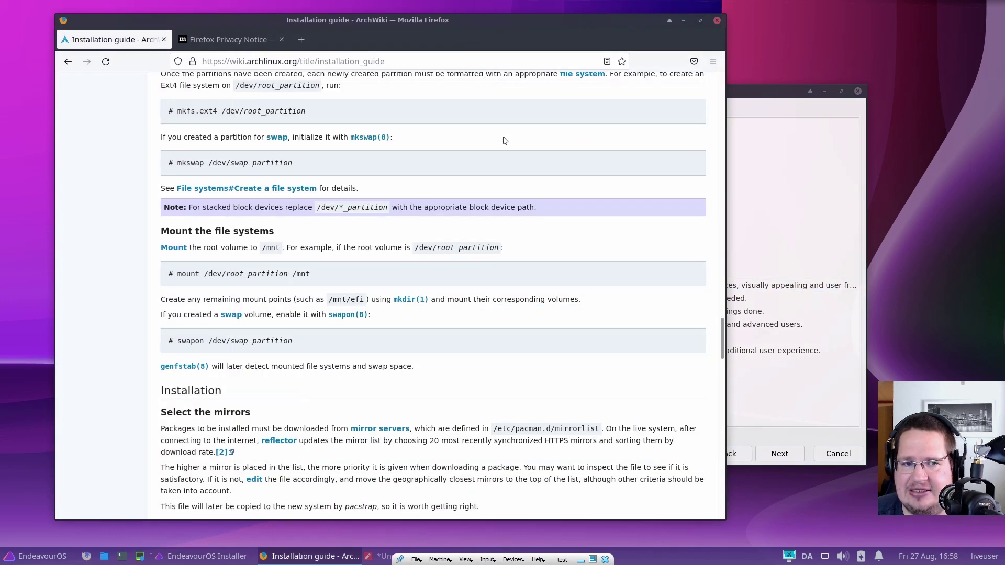
click(754, 107)
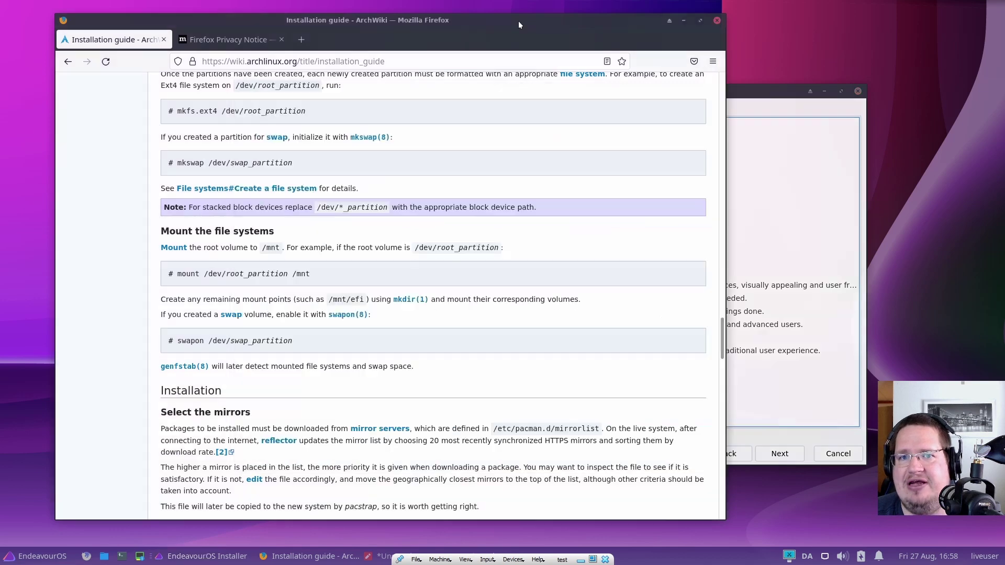
click(519, 20)
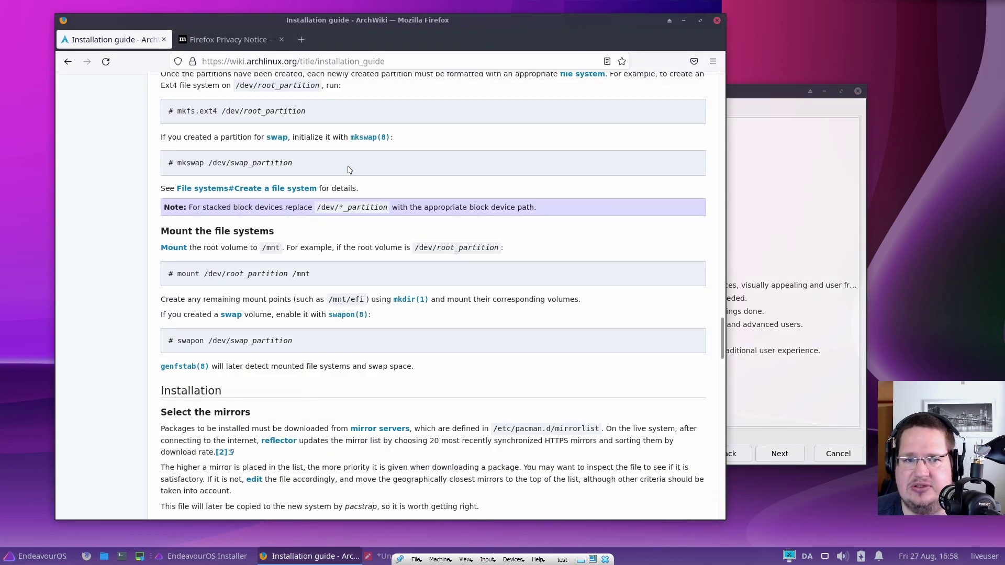
click(730, 103)
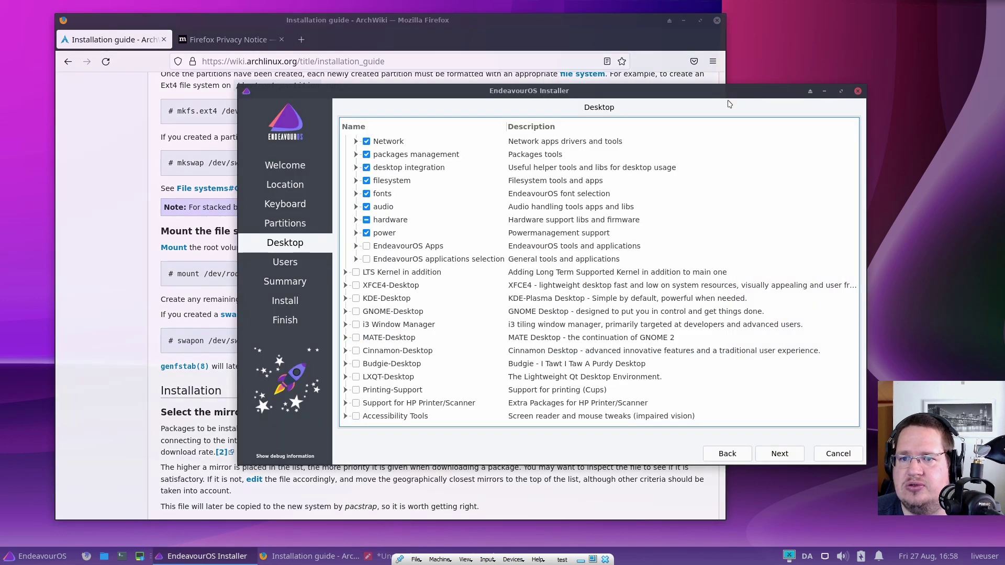
scroll(414, 333, up, 2)
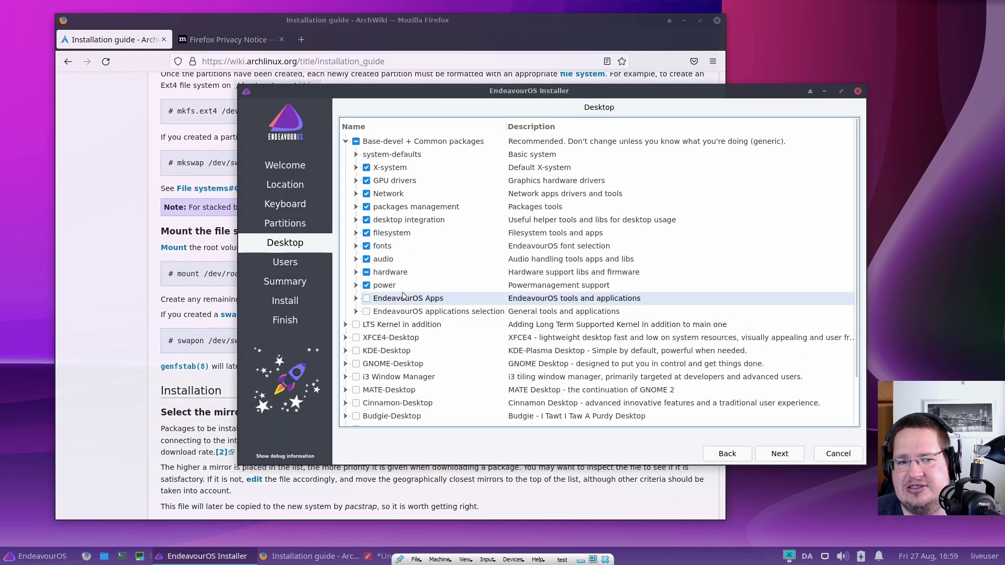
Peek at system-defaults and X-system, then untick wireless-regdb and wireless_tools under Network.
click(356, 155)
click(356, 155)
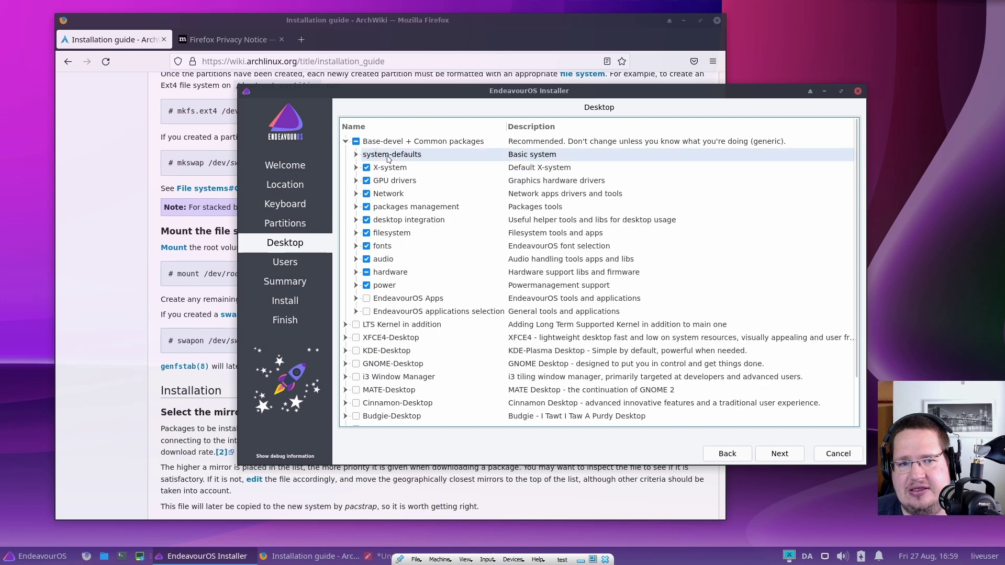
click(356, 168)
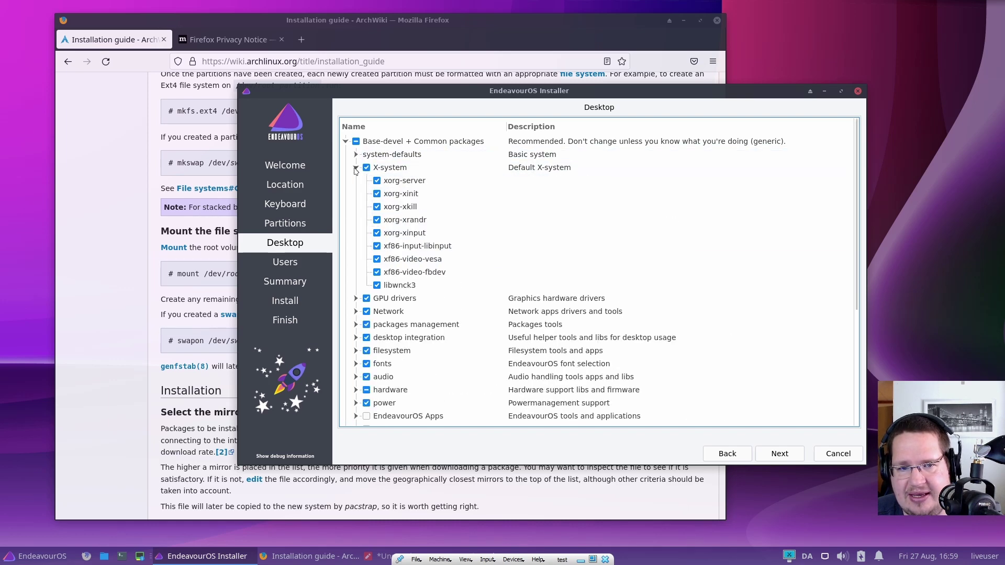
click(356, 168)
click(357, 194)
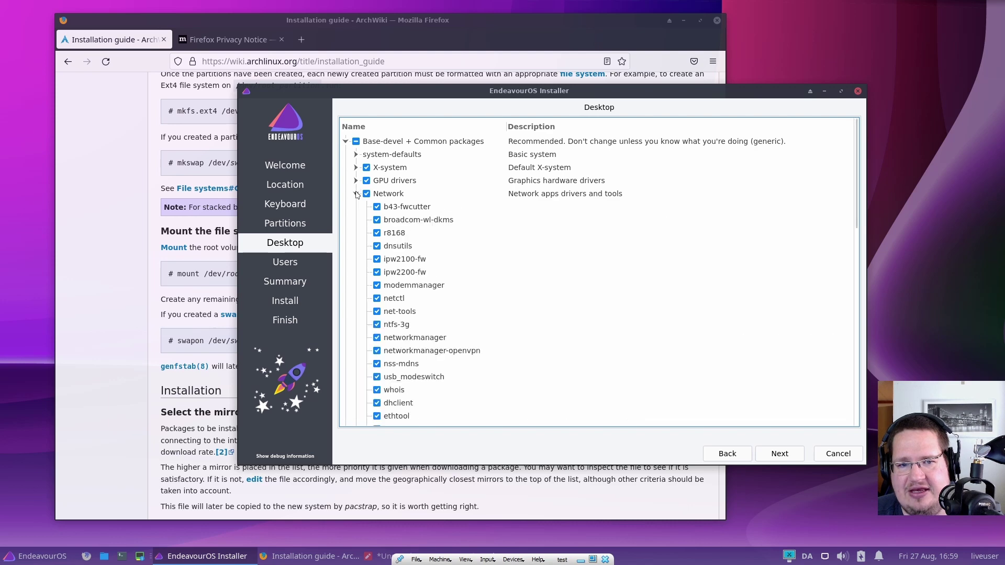
scroll(351, 308, down, 3)
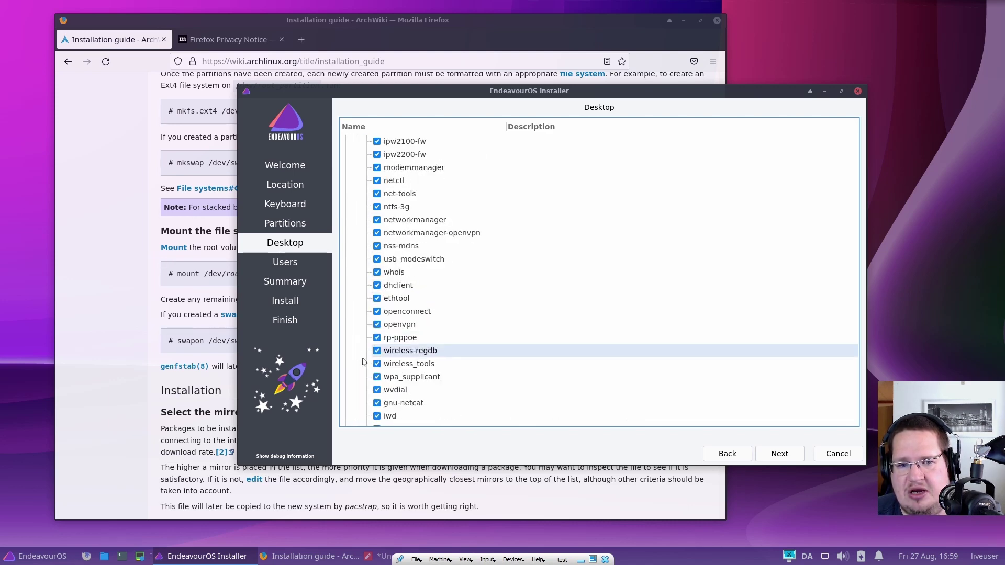
click(378, 352)
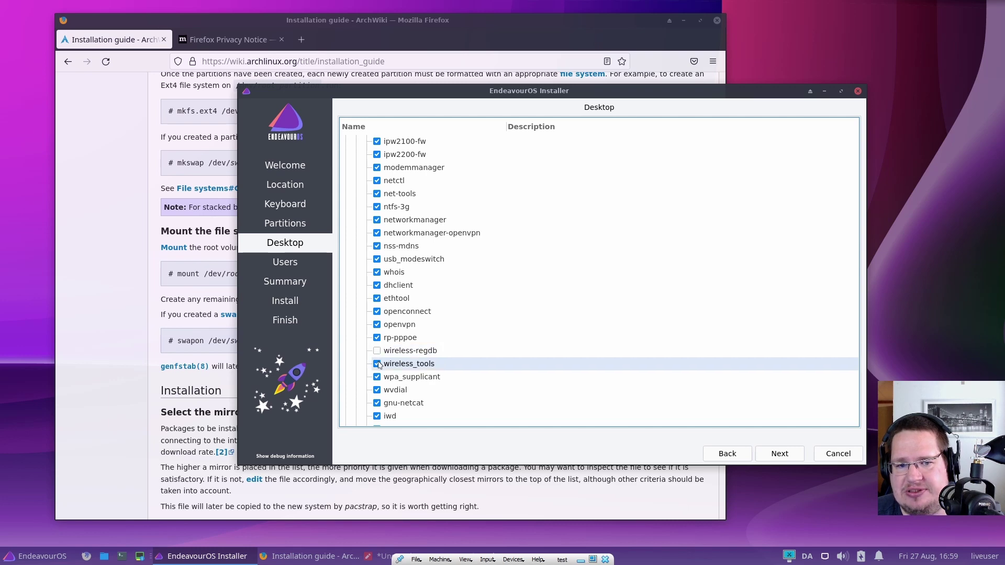
click(377, 364)
scroll(349, 330, down, 4)
On the Users page, enter name 'test', keep the auto-filled login, and type the account password.
click(776, 453)
key(Tab)
key(Tab)
key(Tab)
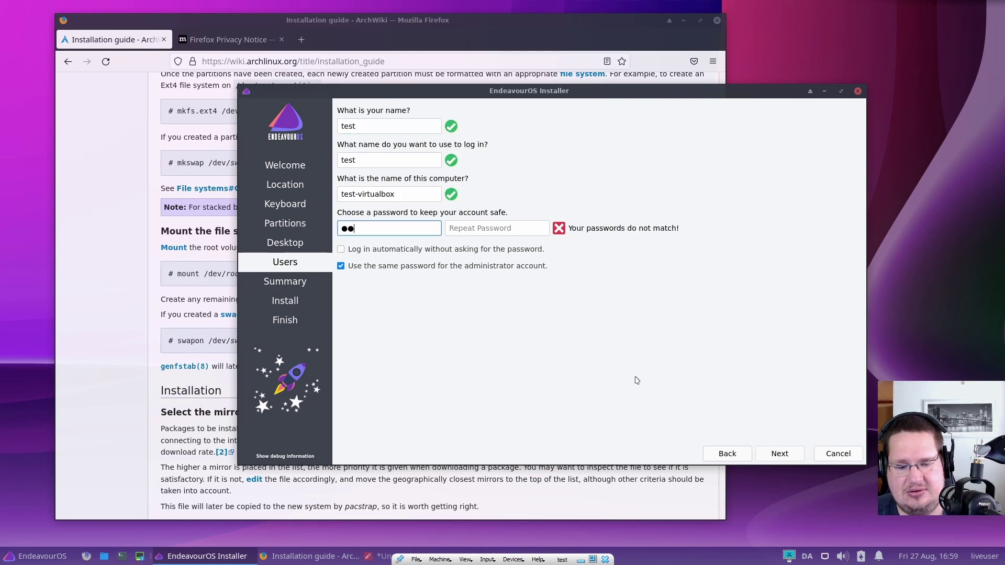
key(Tab)
Scroll through the ArchWiki guide, then return the installer to the front.
click(394, 25)
scroll(645, 333, up, 20)
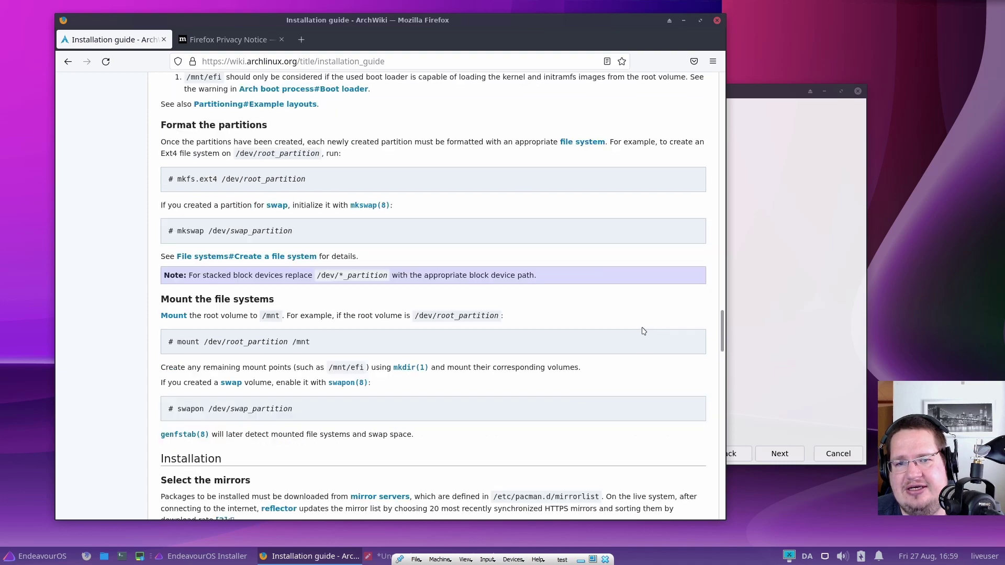
scroll(643, 331, up, 6)
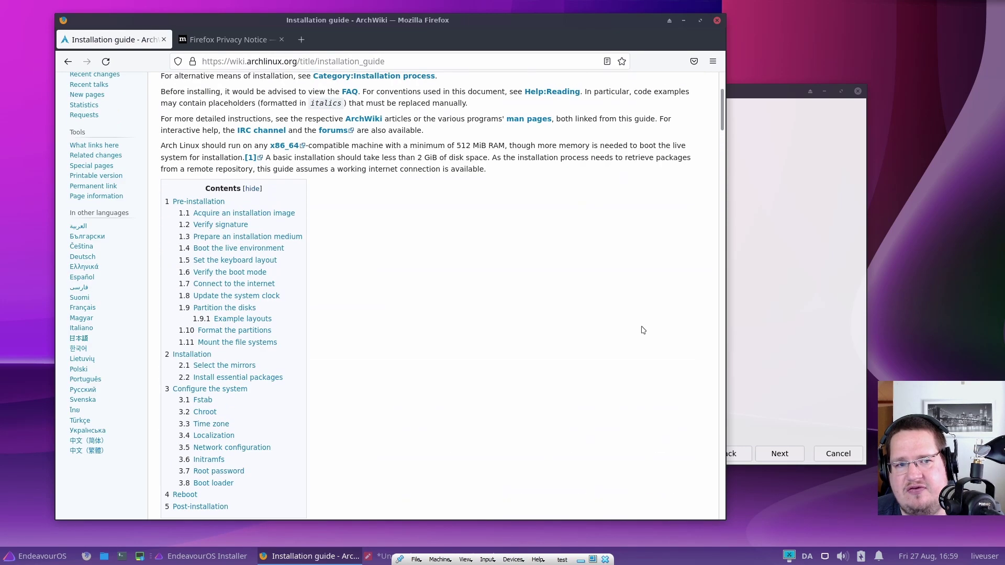
scroll(397, 274, down, 8)
scroll(416, 358, down, 20)
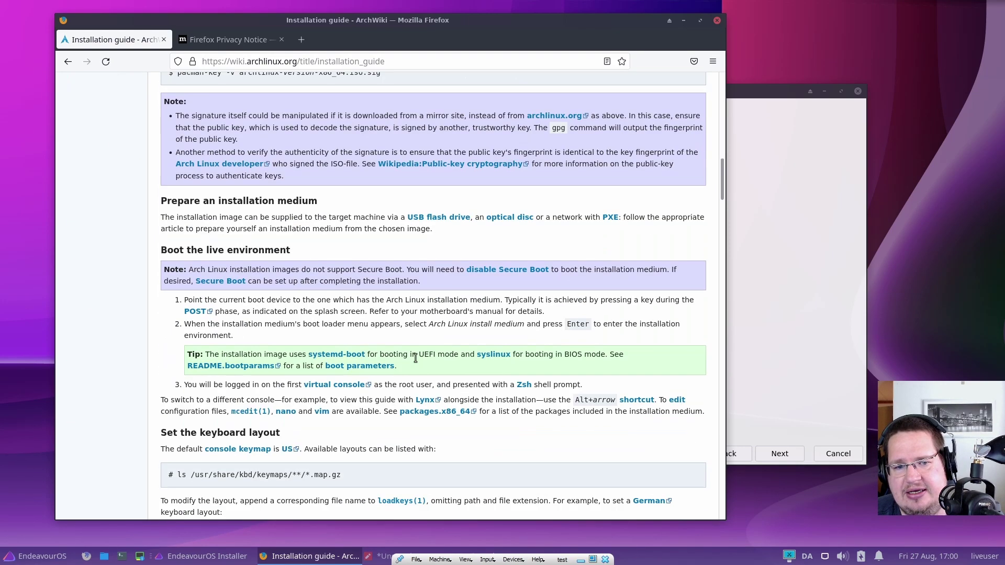
scroll(416, 358, down, 20)
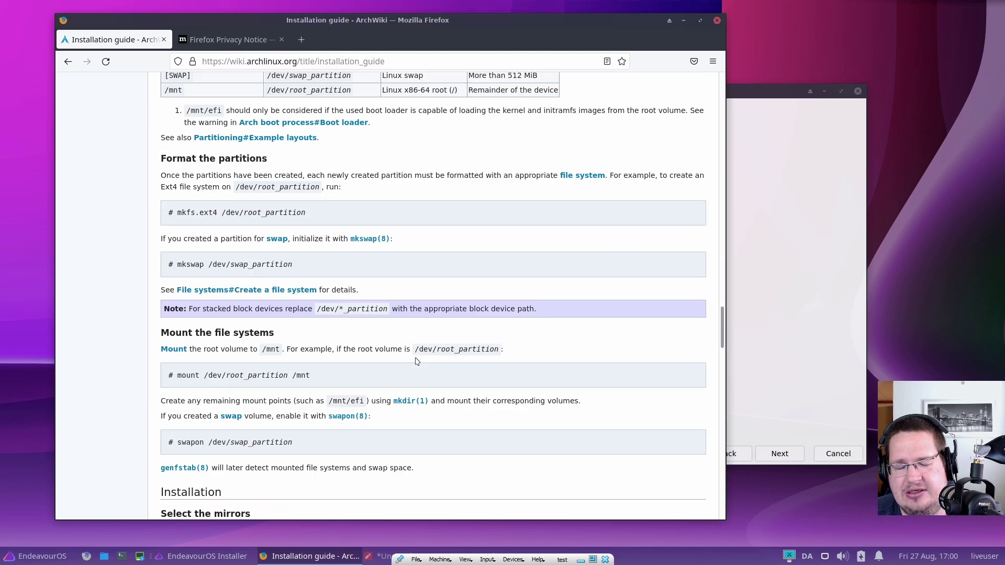
scroll(417, 360, down, 1)
click(741, 99)
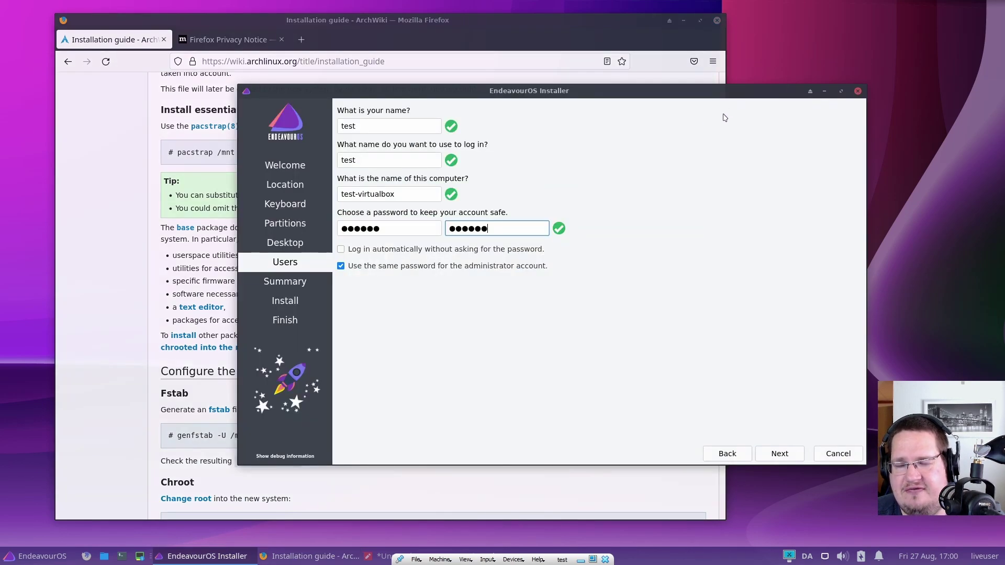
click(504, 42)
click(748, 94)
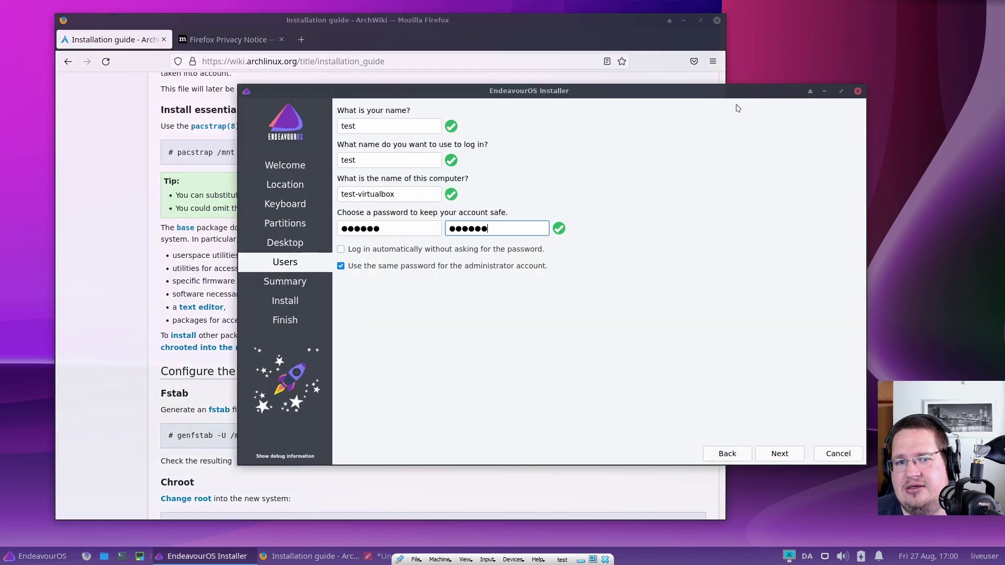
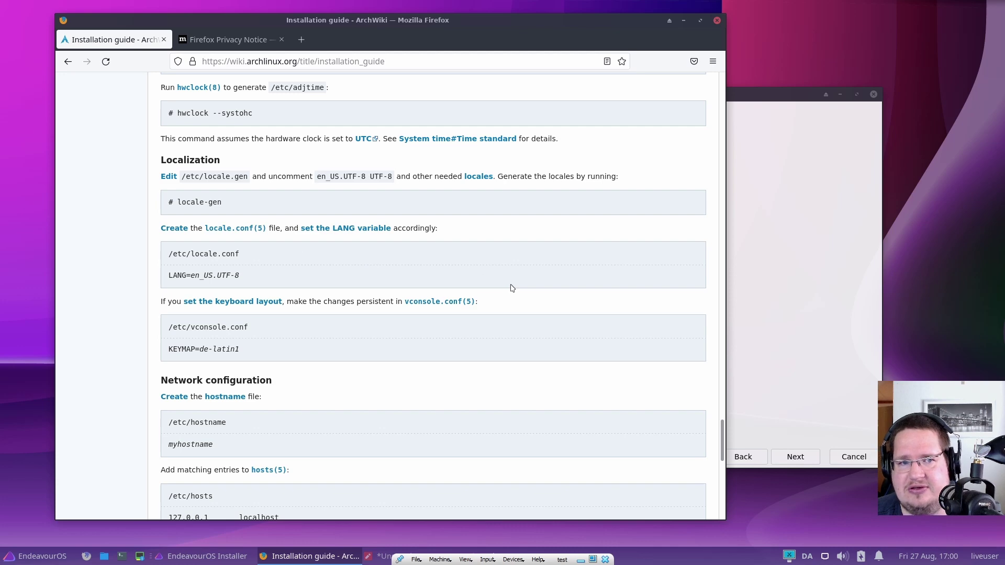
Scroll the ArchWiki guide back up to the partition sections and bring the EndeavourOS Installer forward.
scroll(511, 288, up, 6)
scroll(507, 288, up, 8)
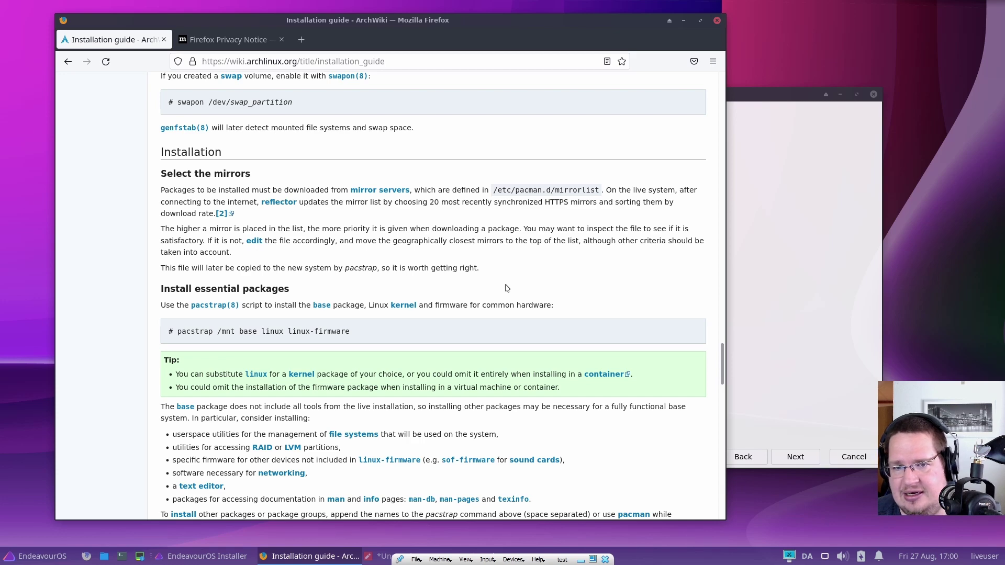
scroll(506, 288, up, 6)
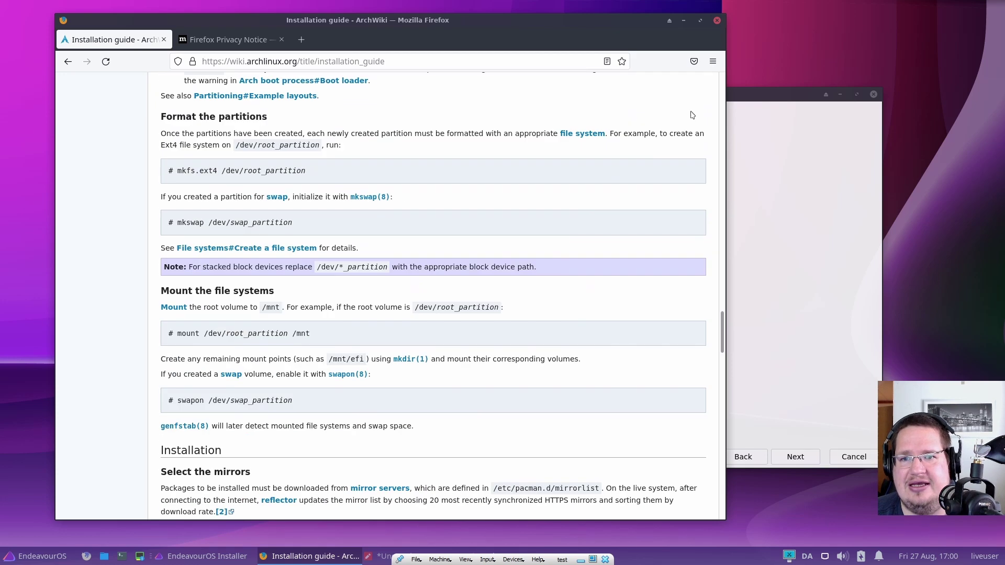
click(755, 97)
Confirm the summary, start installing EndeavourOS onto /dev/sda, and return to the ArchWiki guide.
click(798, 454)
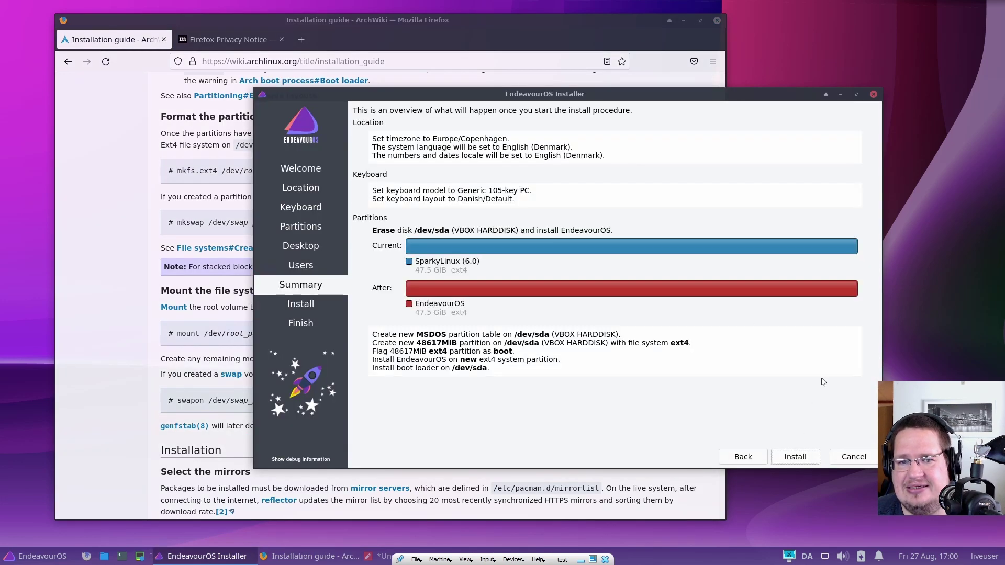
click(783, 459)
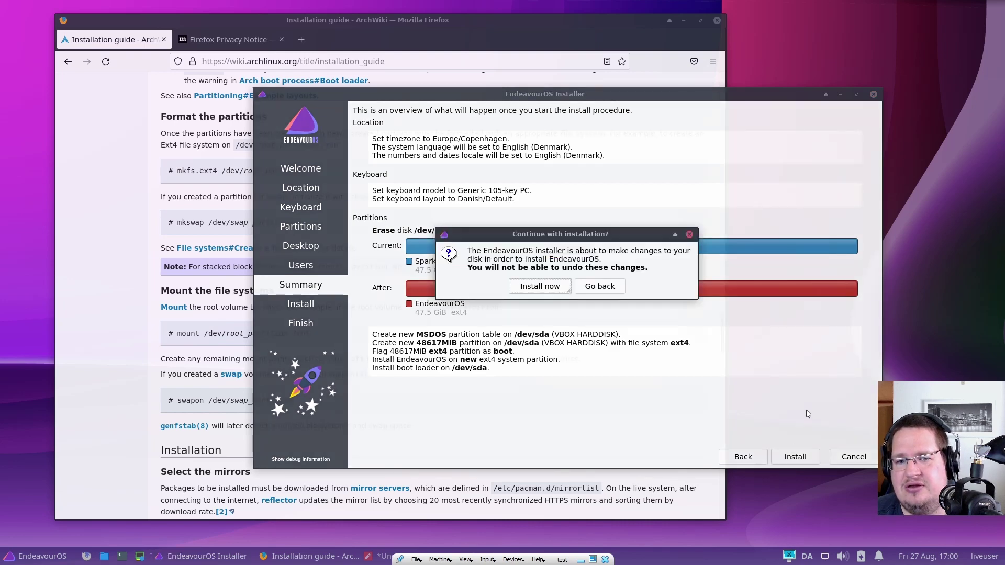
click(524, 287)
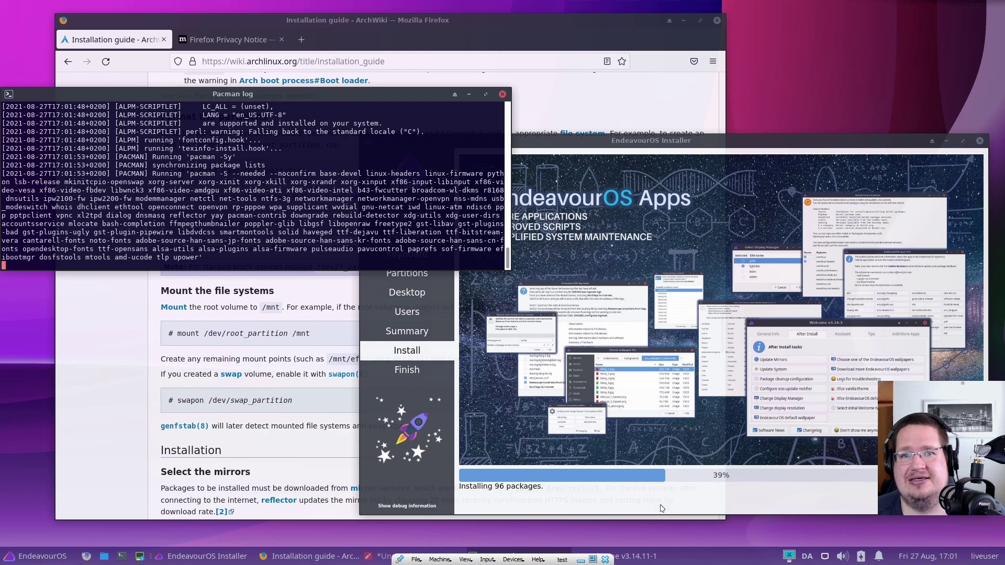
click(563, 39)
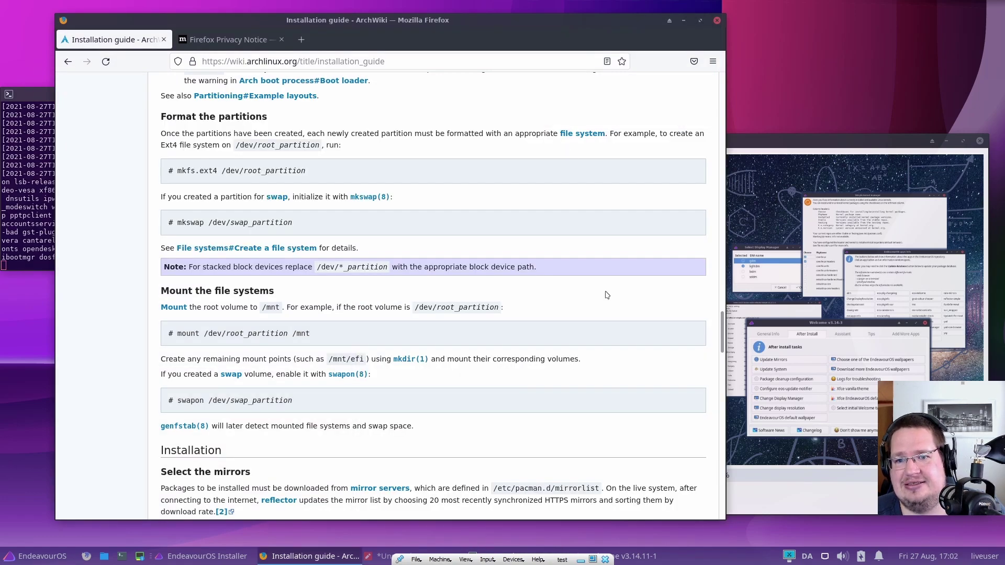
Scroll the ArchWiki guide up to Boot the live environment and the table of contents.
scroll(607, 295, up, 20)
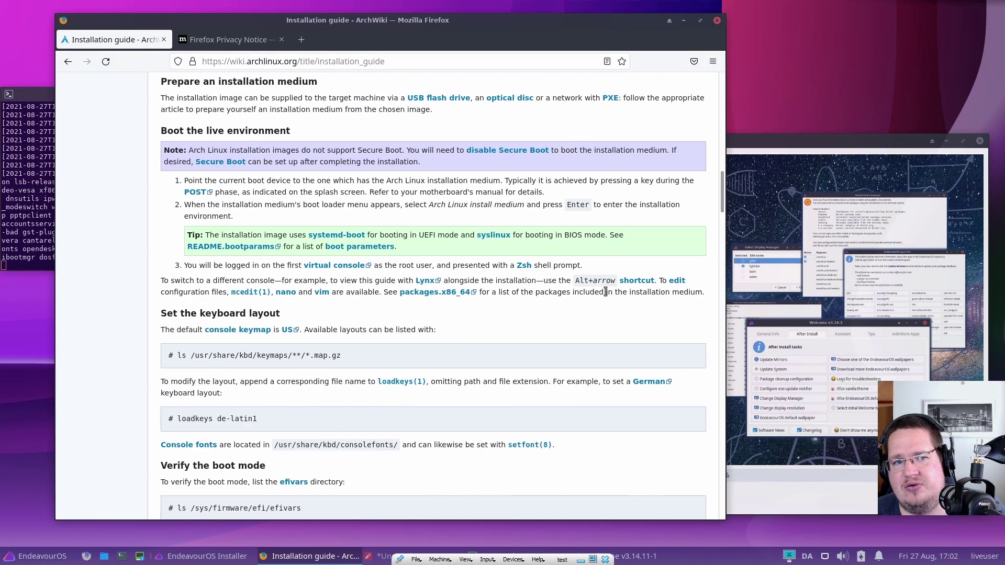
scroll(607, 295, up, 5)
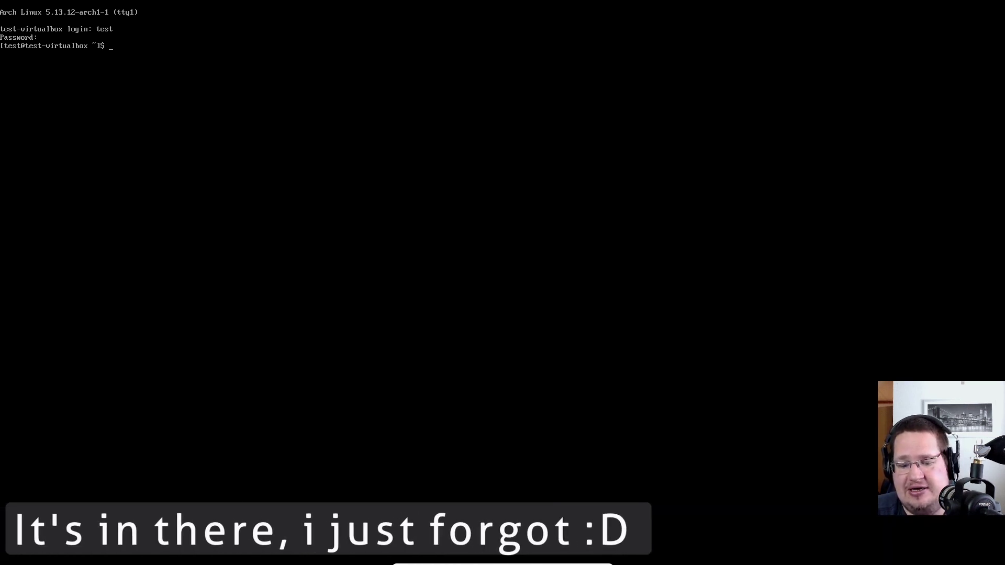
Run xorg, uname and uname -a at the Arch console to check the 5.13.12-arch1-1 kernel.
text(xorg)
key(Return)
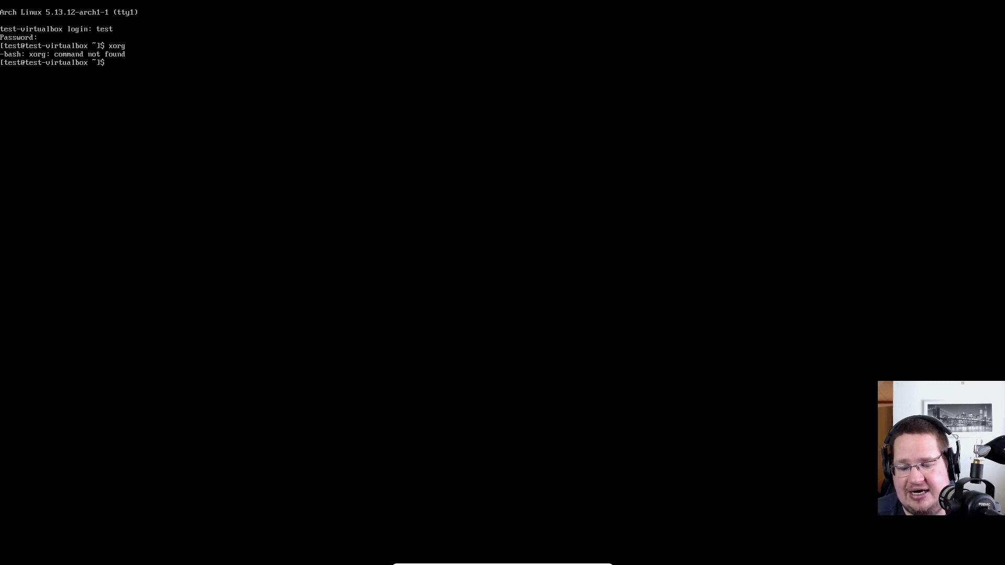
text(uname)
key(Return)
text(uname -a)
key(Return)
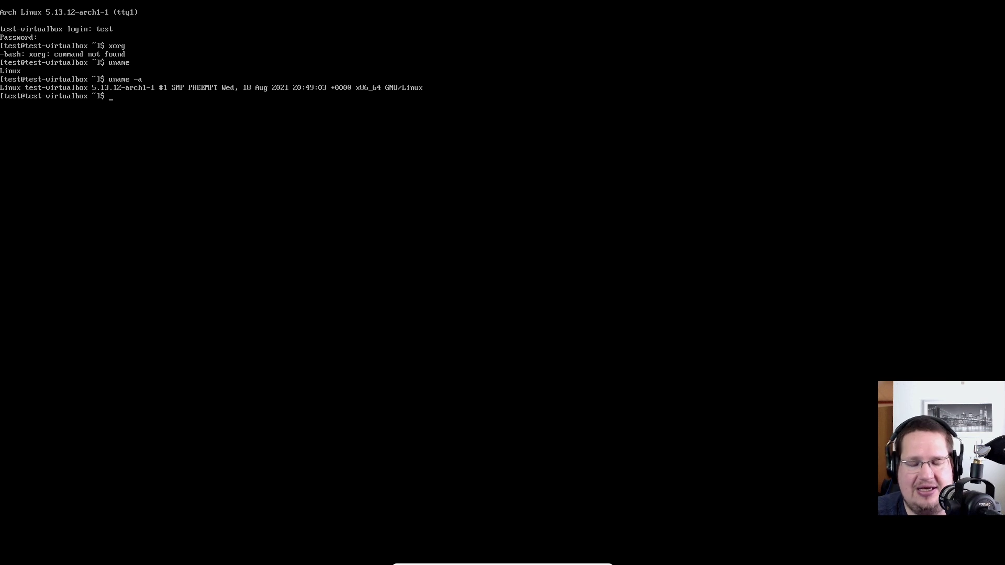
Enter several gibberish commands that return 'command not found', then erase the last stray characters.
text(jkfdd)
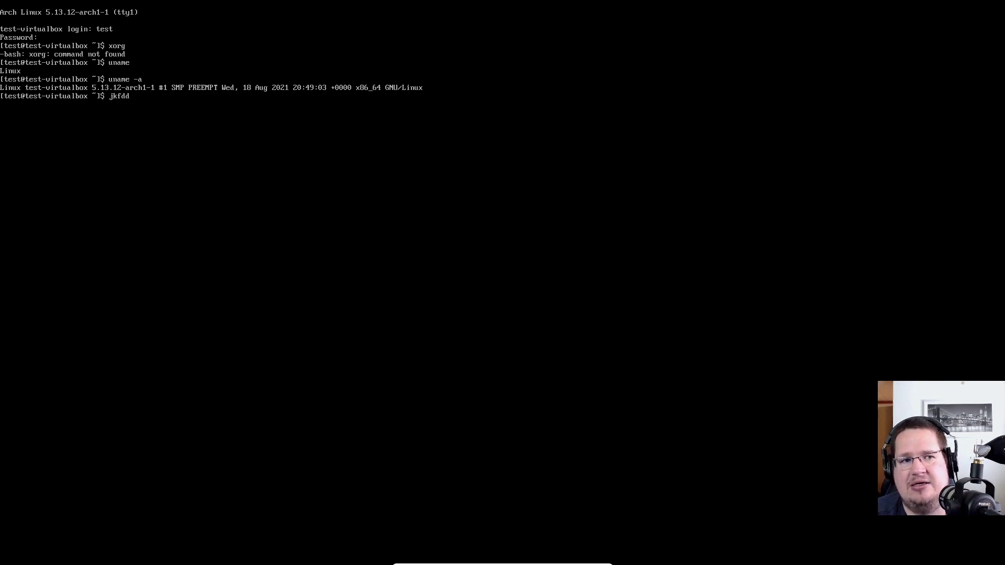
text(ghjuierthjkfgdhkojlkxfrtshf)
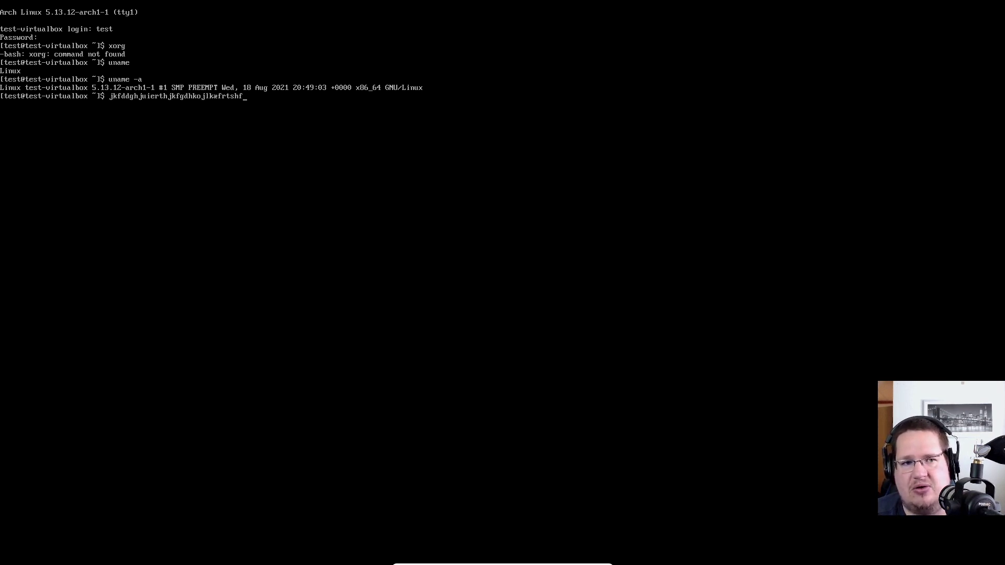
text(xohijkjxhsrtijuhaer uhgglilrtgh)
key(Return)
text(jkhsdfsghjkldstf)
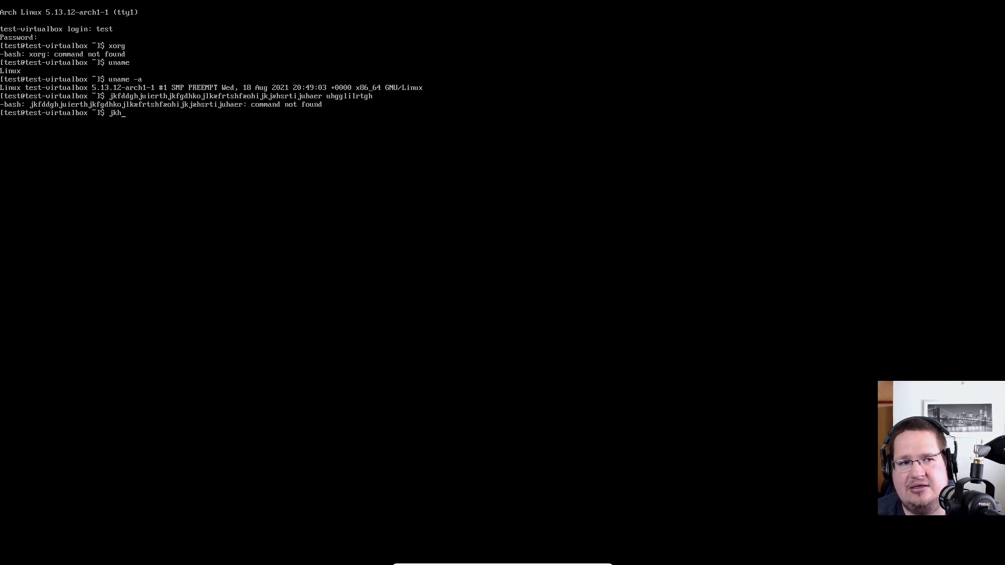
key(Return)
text(jkhjkldfghijo)
key(Return)
text(mkhdfghuerghjd)
key(Return)
text(')
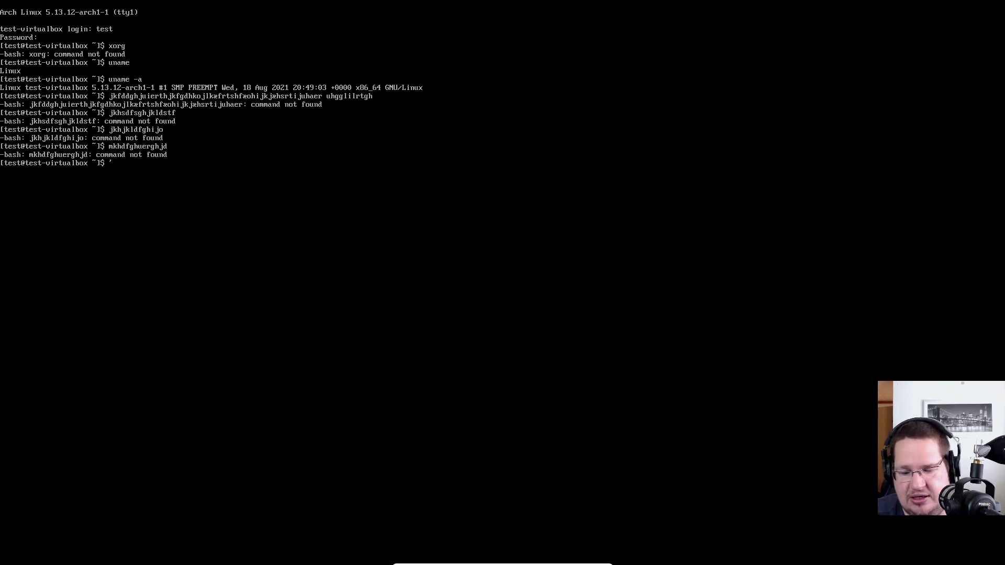
text(/jfkikr)
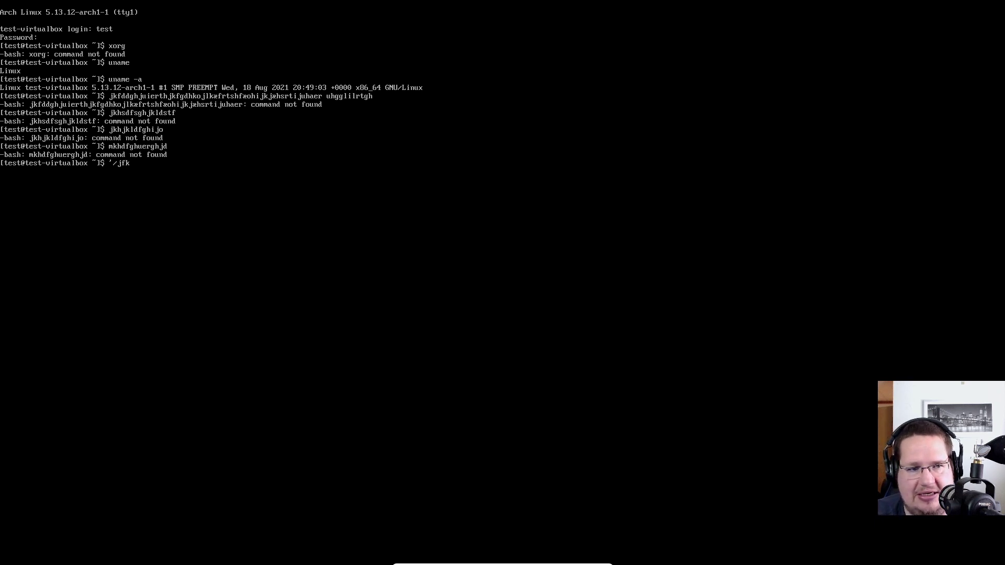
key(BackSpace)
key(BackSpace)
key(BackSpace)
key(BackSpace)
key(BackSpace)
key(BackSpace)
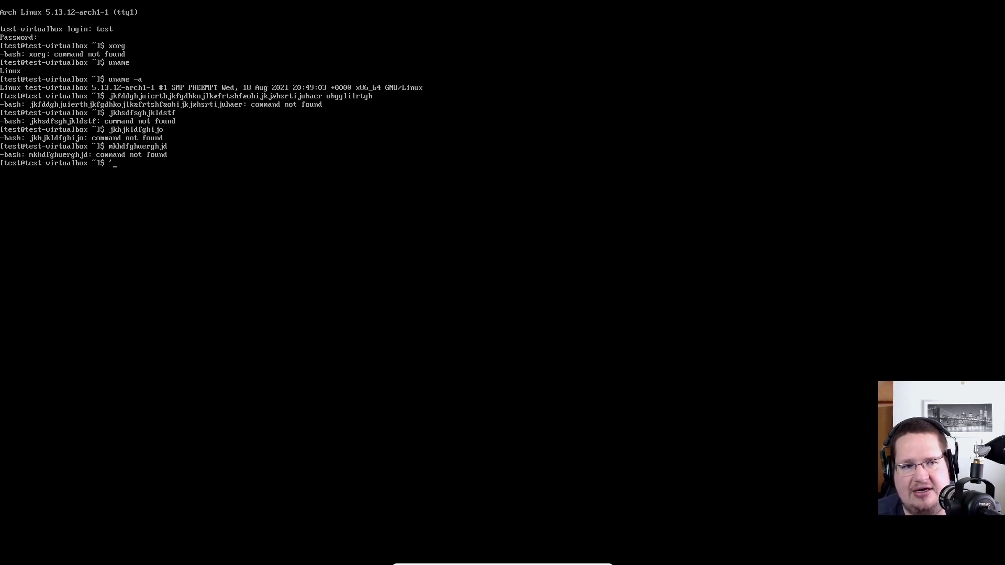